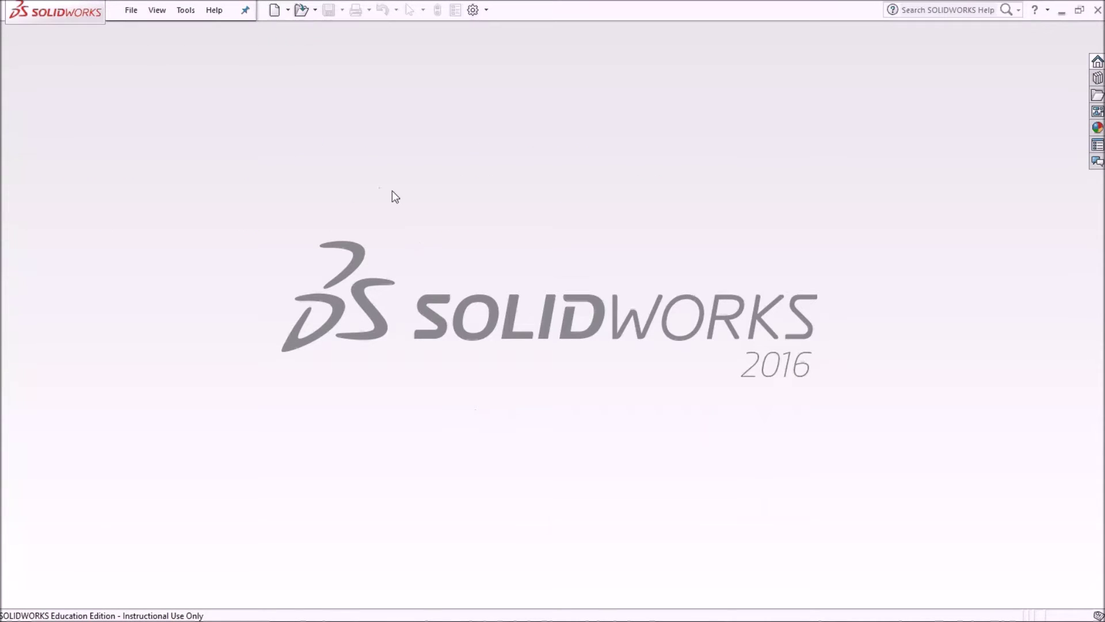
Open the New SOLIDWORKS Document dialog to see the available templates.
click(275, 10)
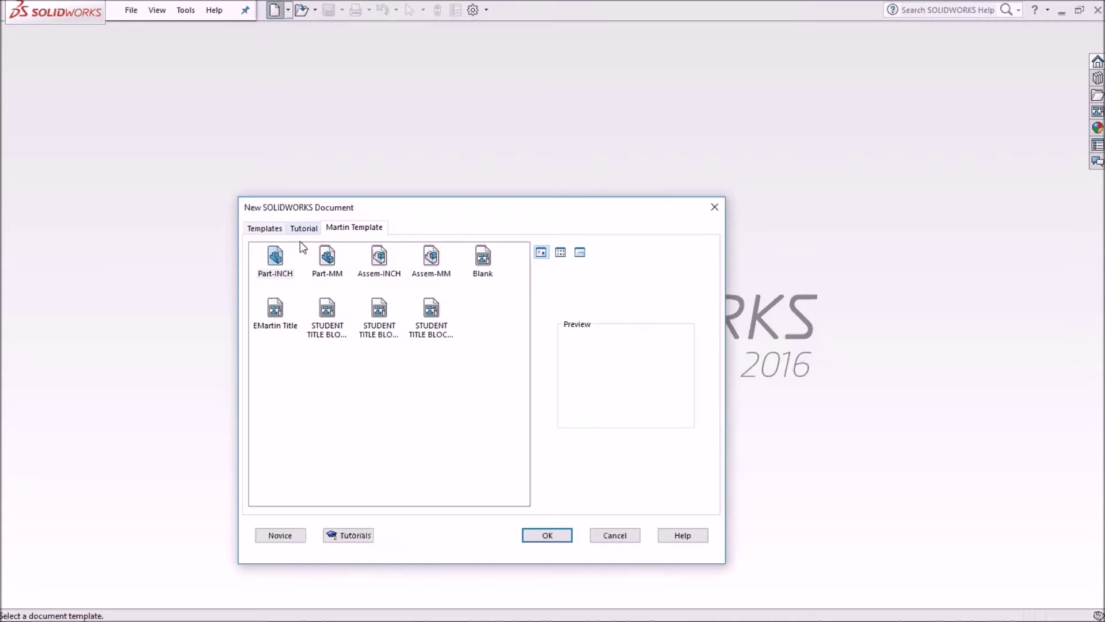
Create a new part from the Part-INCH template and open its File Properties.
click(273, 264)
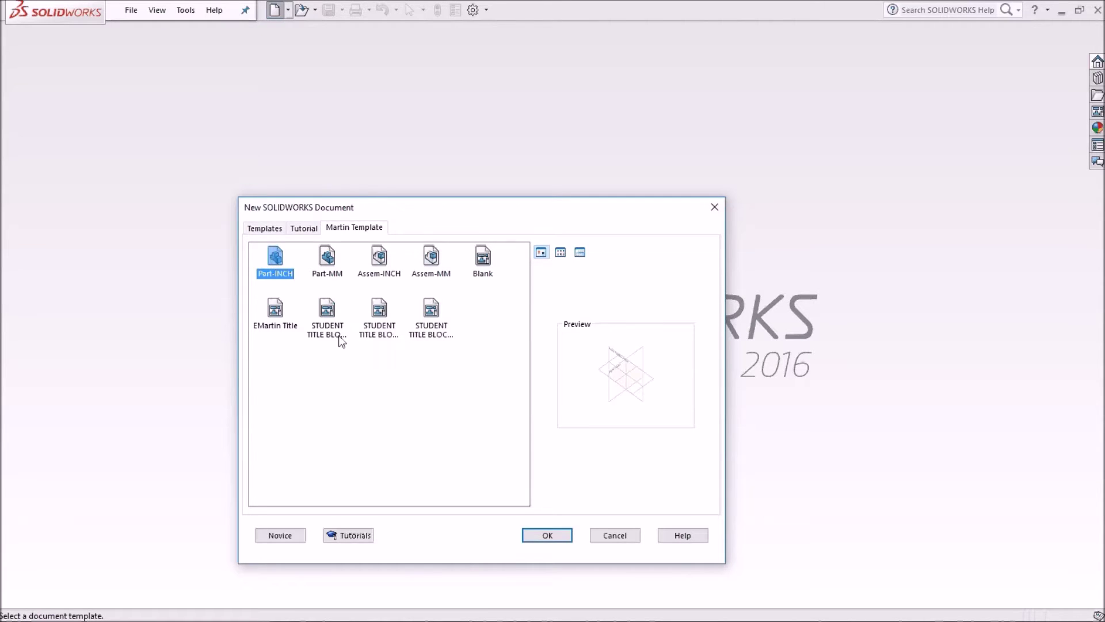
click(543, 537)
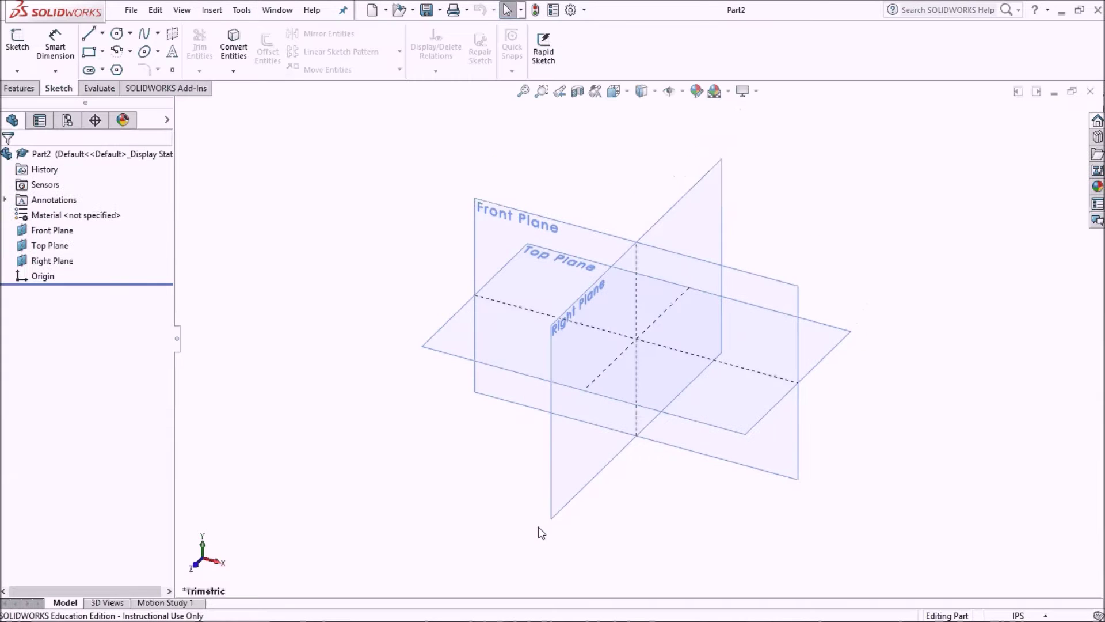
click(555, 15)
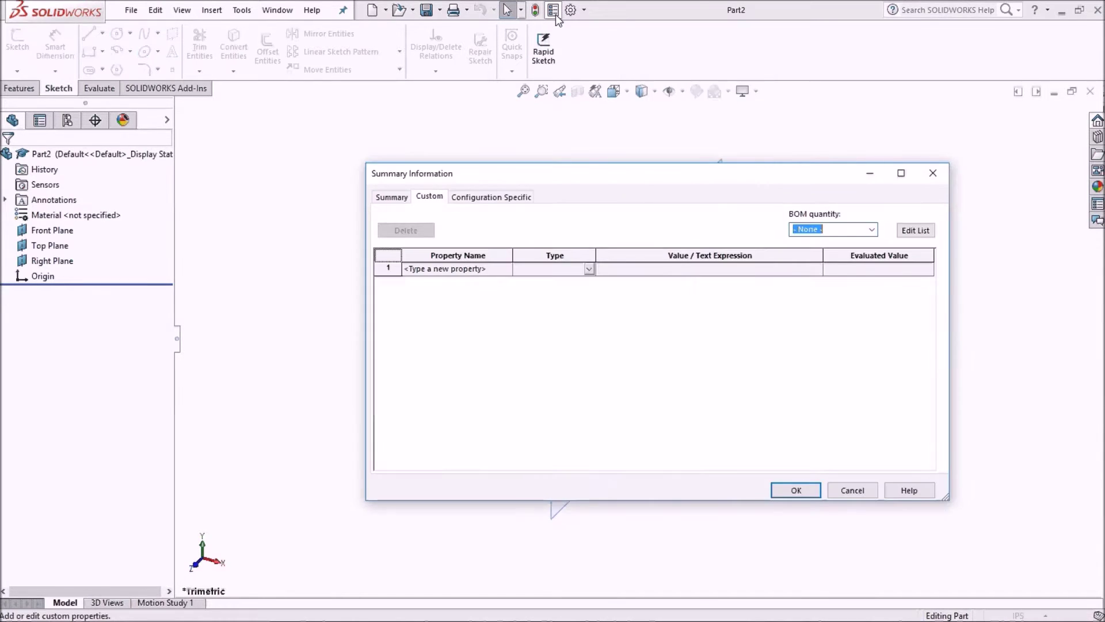
Review the Summary, Custom and Configuration Specific tabs, ending on Custom.
click(387, 199)
click(429, 197)
click(470, 199)
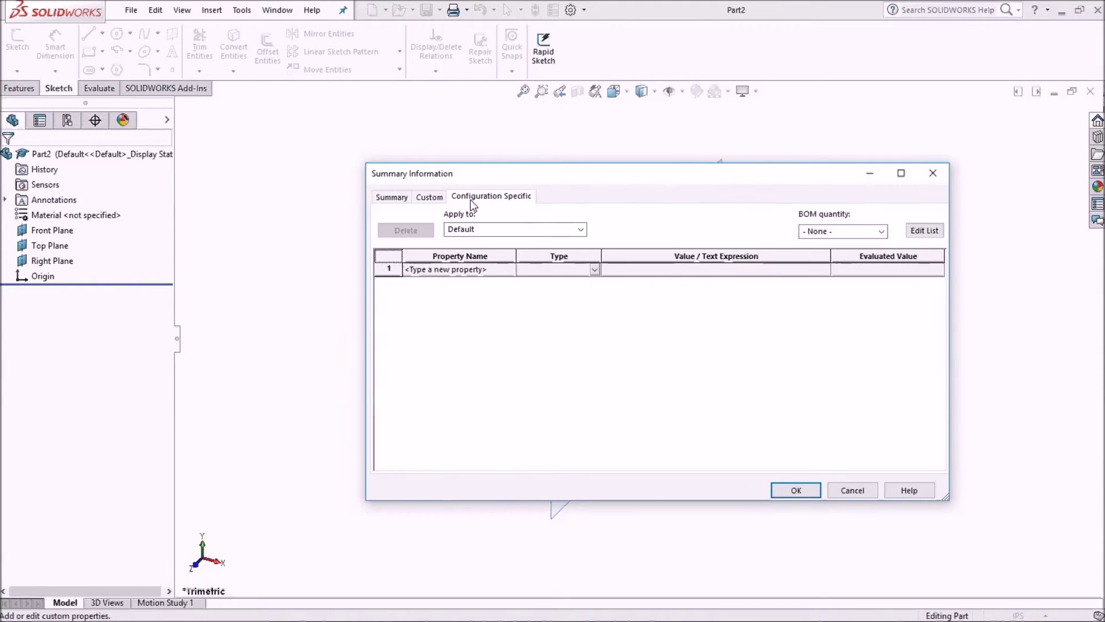
click(429, 198)
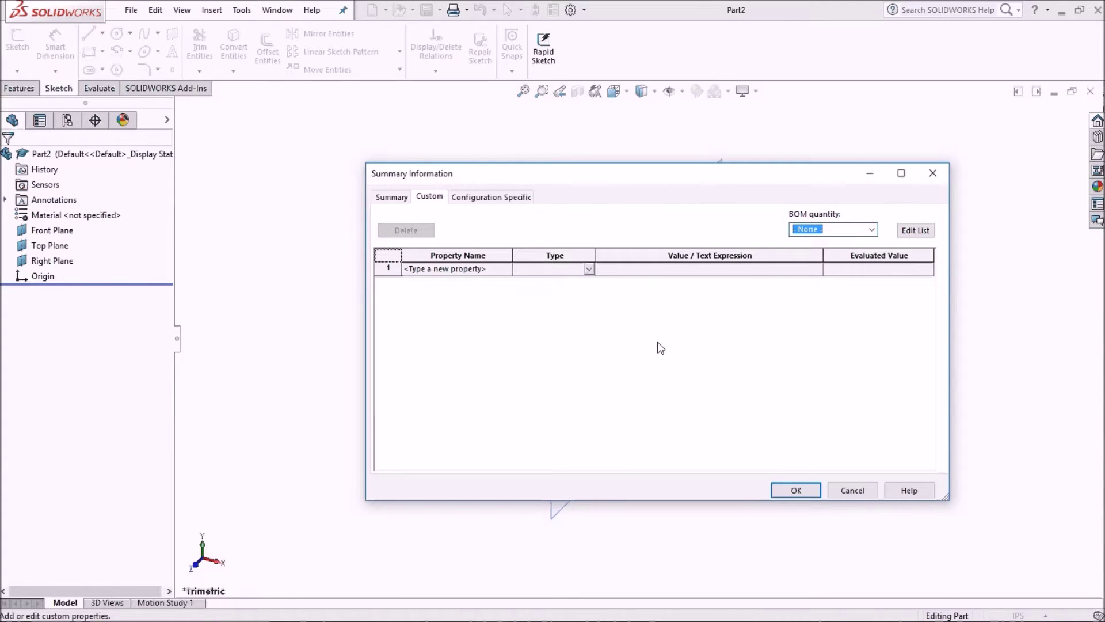
Add the custom properties Description and PartNo in rows 1 and 2.
click(433, 267)
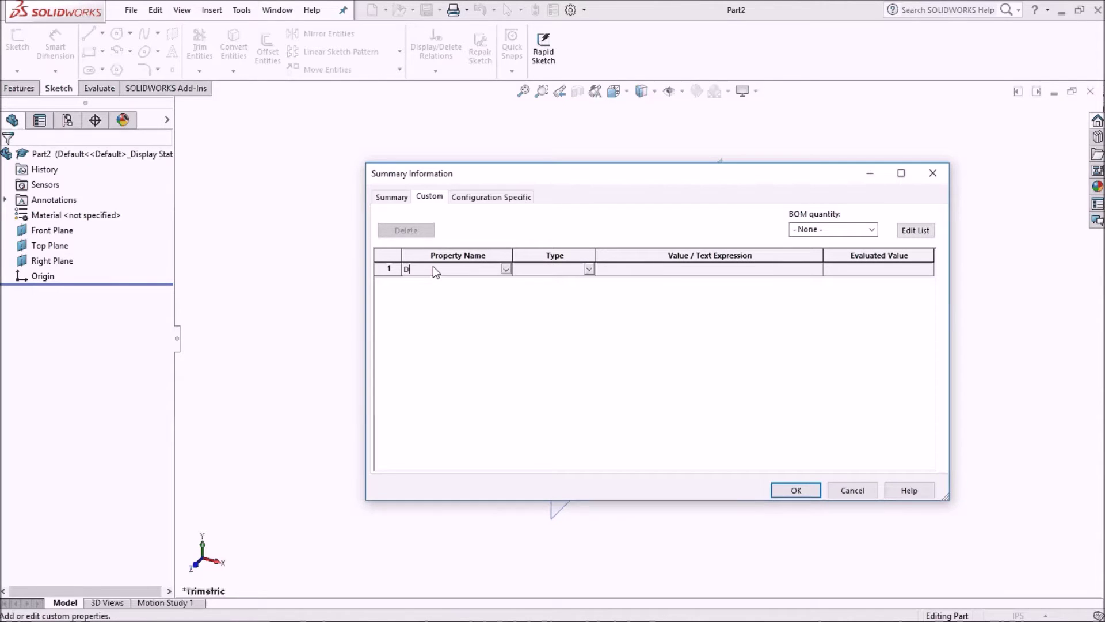
text(Des)
click(506, 269)
click(478, 281)
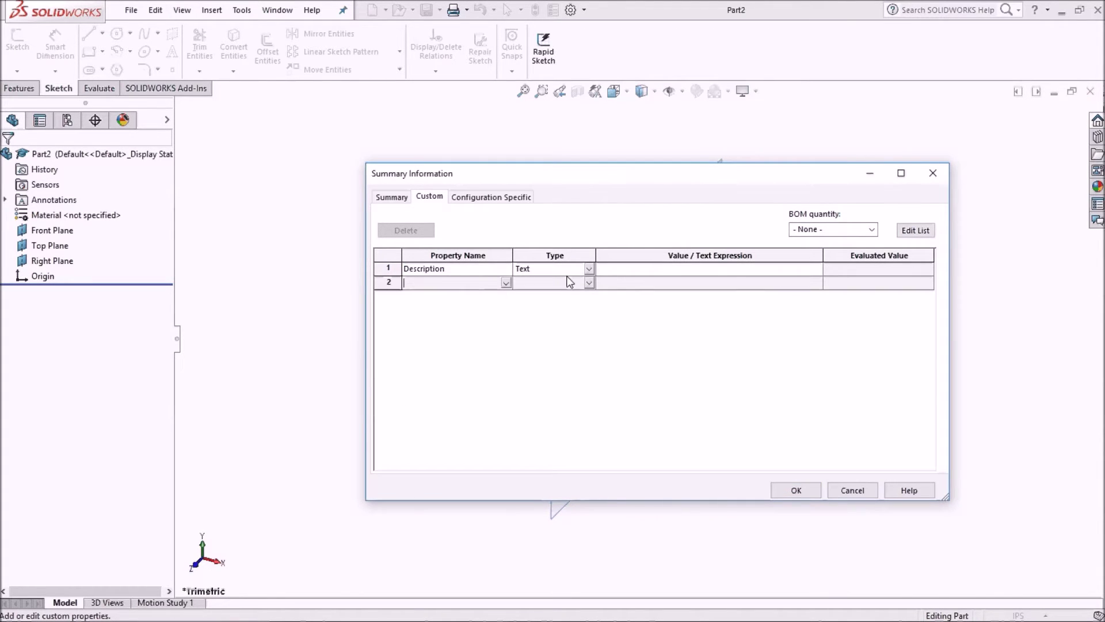
click(507, 282)
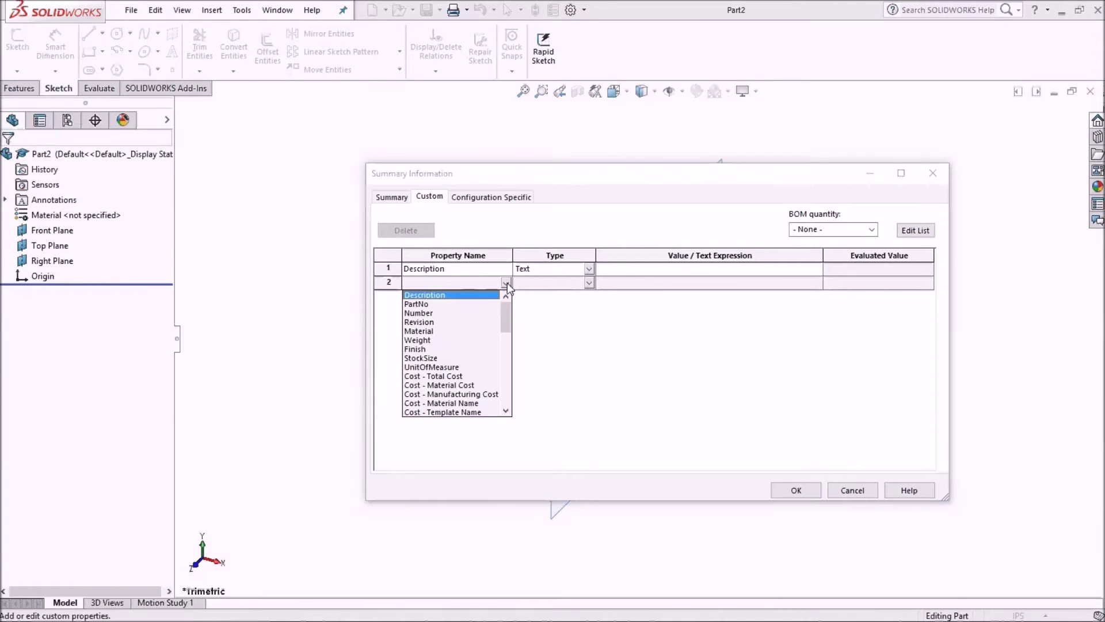
click(448, 309)
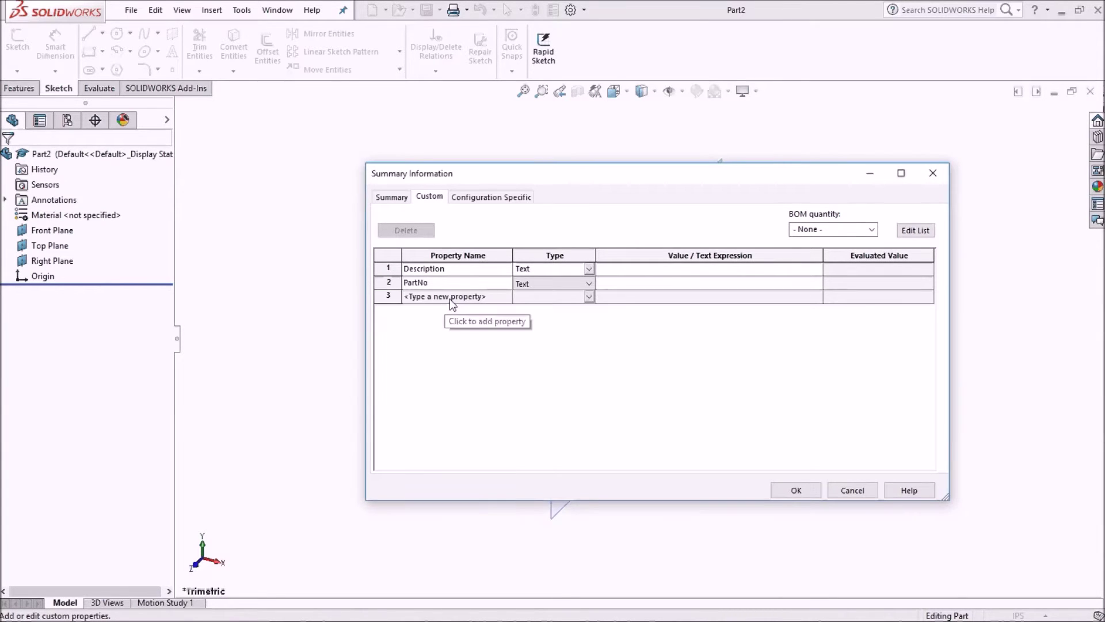
Add the custom properties Material and Weight in rows 3 and 4.
click(450, 299)
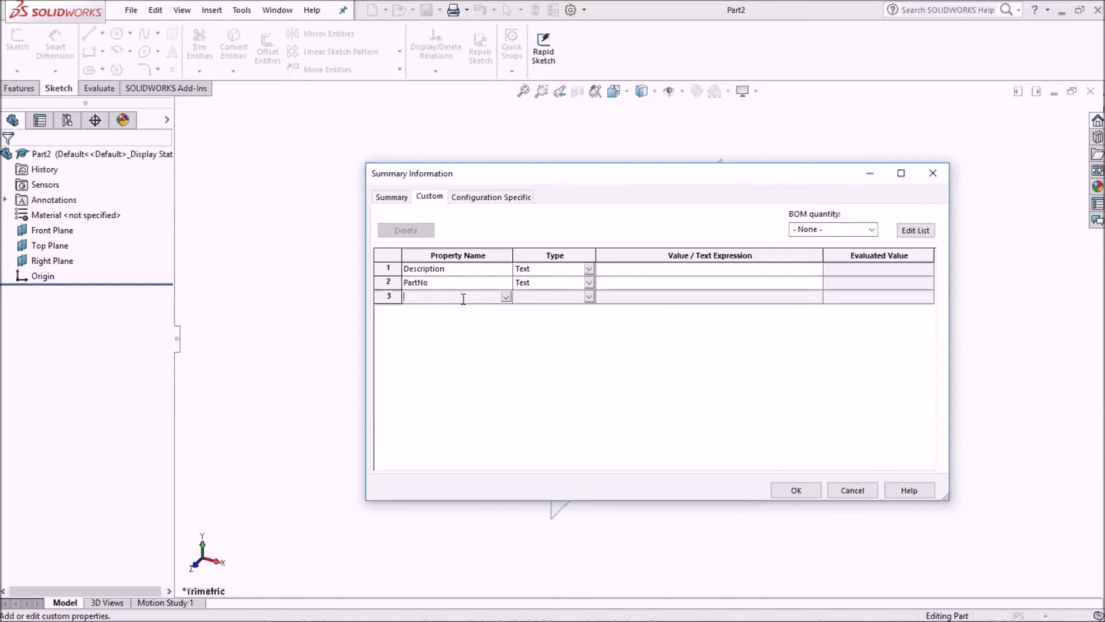
click(506, 297)
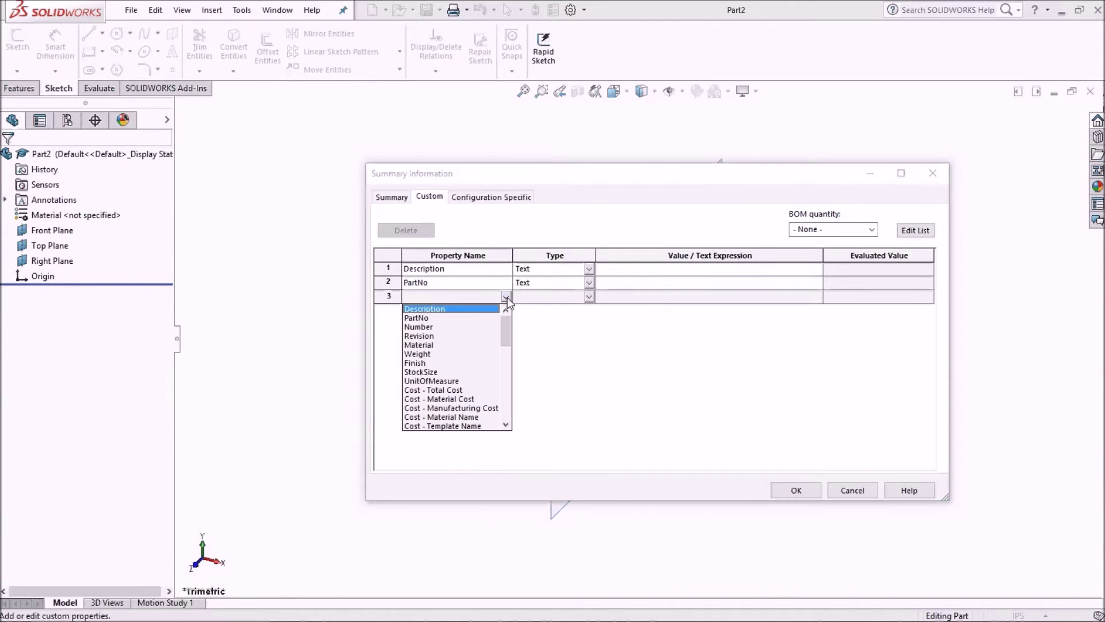
click(437, 352)
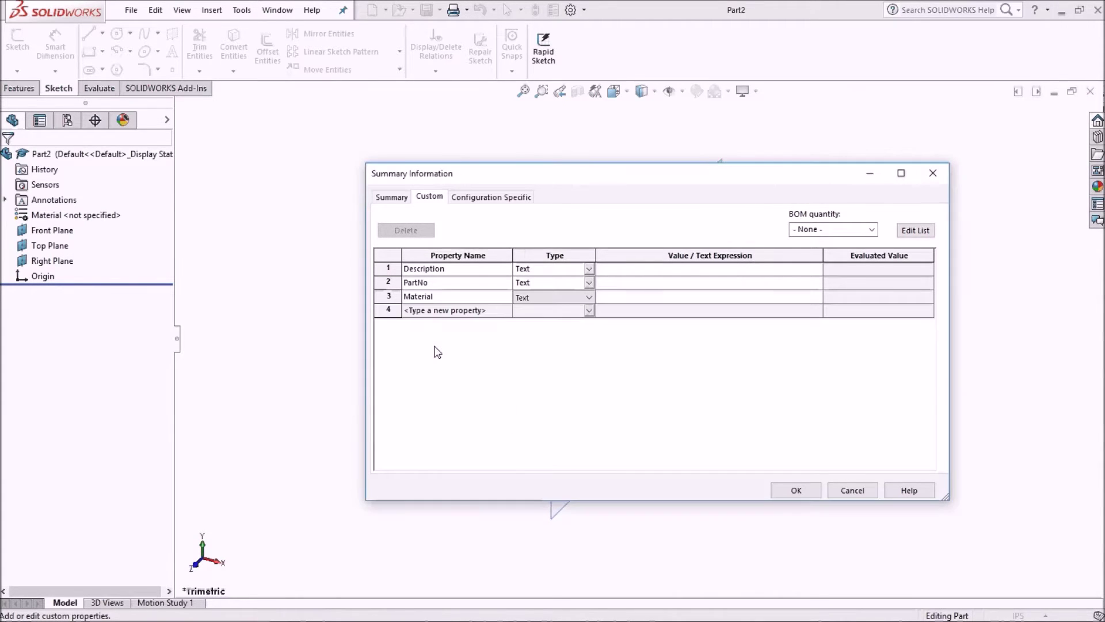
click(494, 311)
click(507, 312)
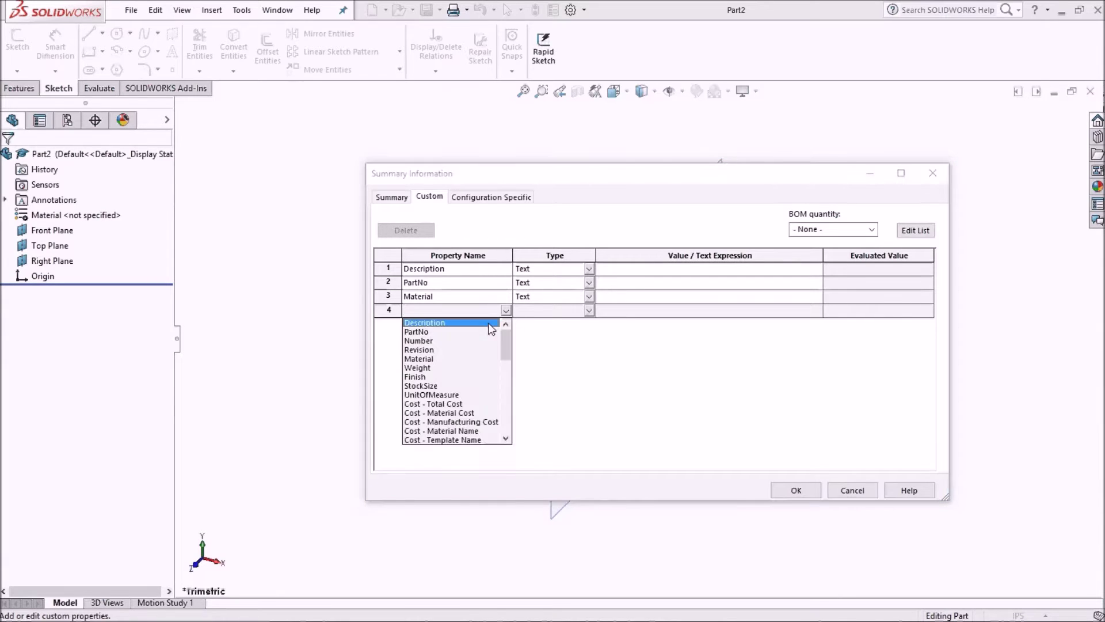
click(427, 368)
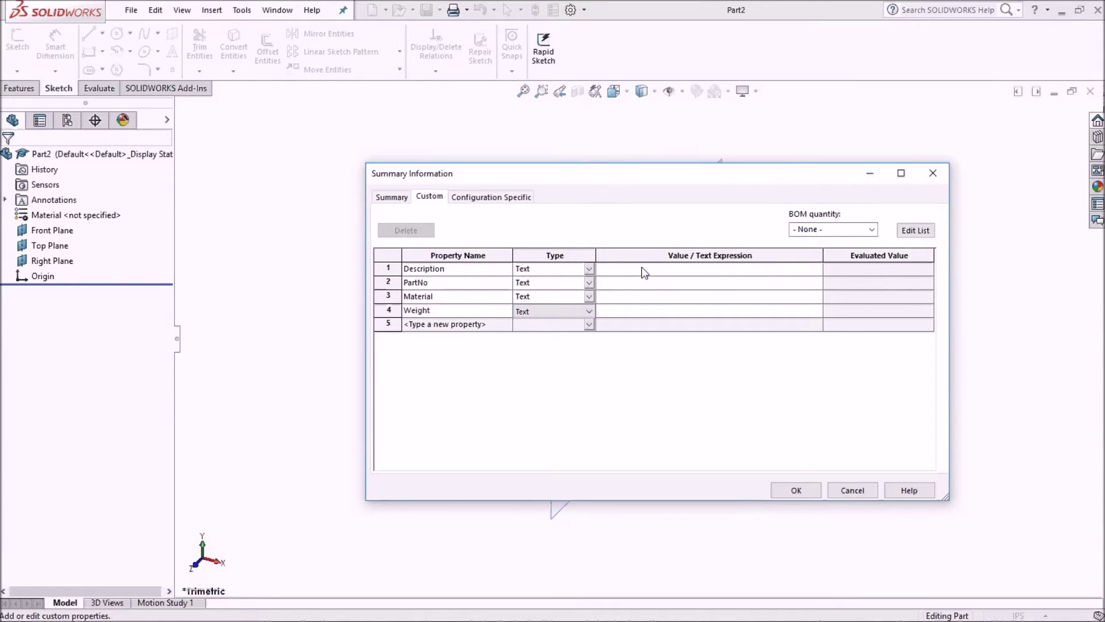
click(633, 299)
Link Material to SW-Material and Weight to SW-Mass, then apply the properties.
click(816, 296)
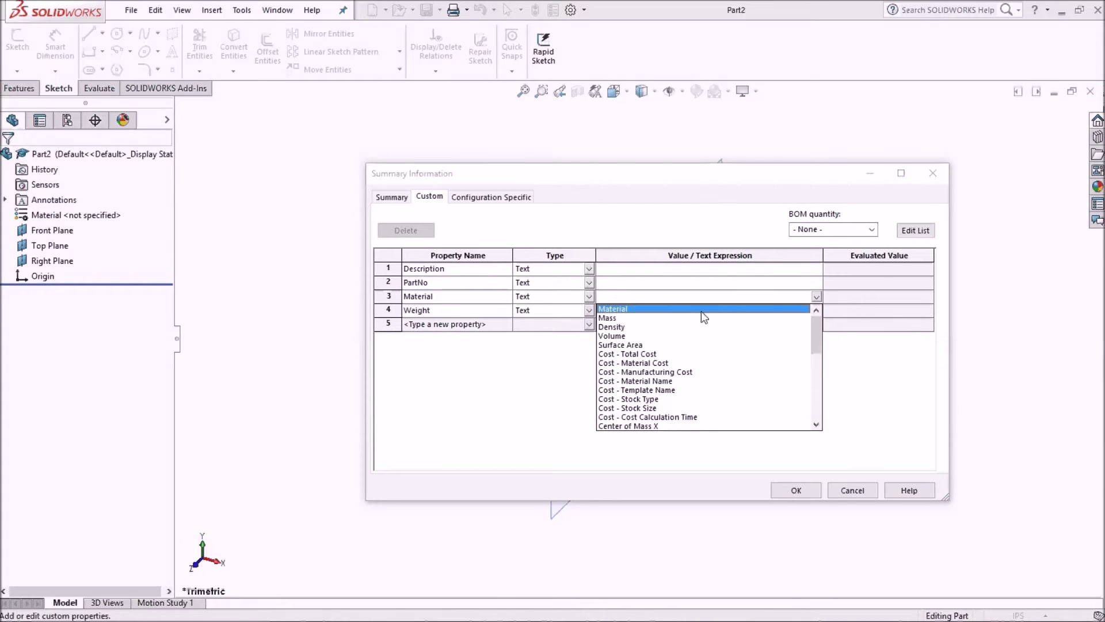
click(618, 310)
click(648, 311)
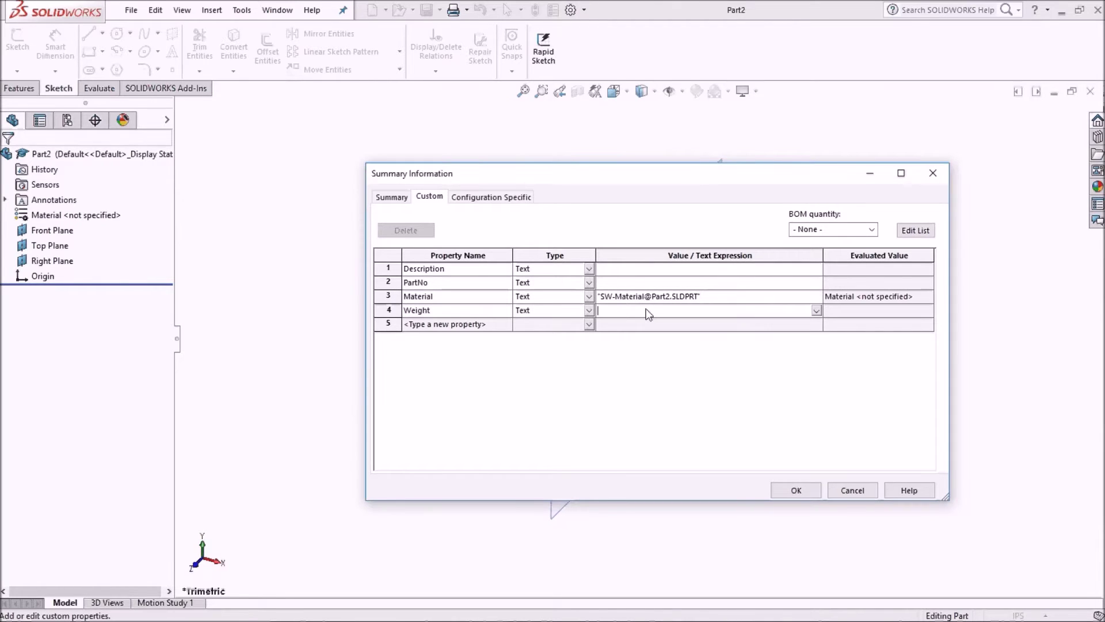
click(816, 310)
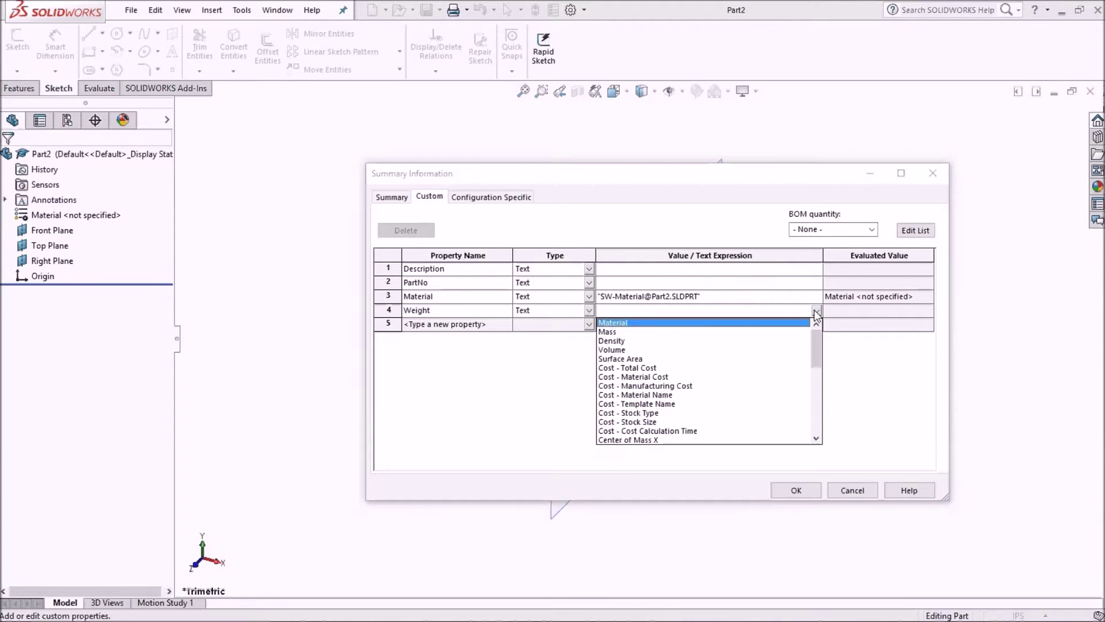
click(608, 332)
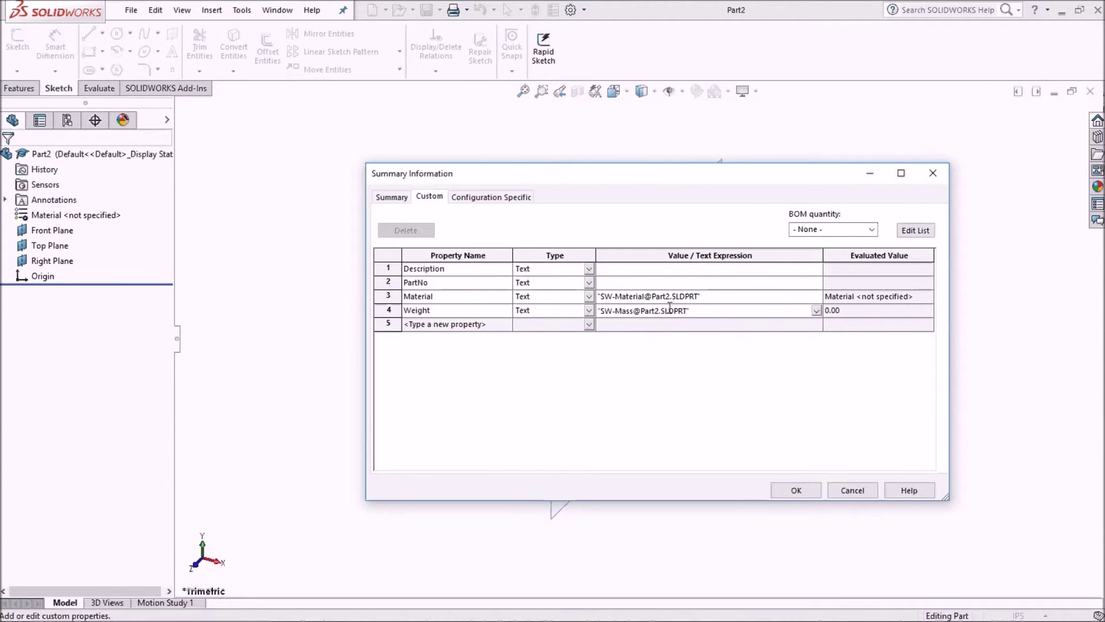
click(788, 490)
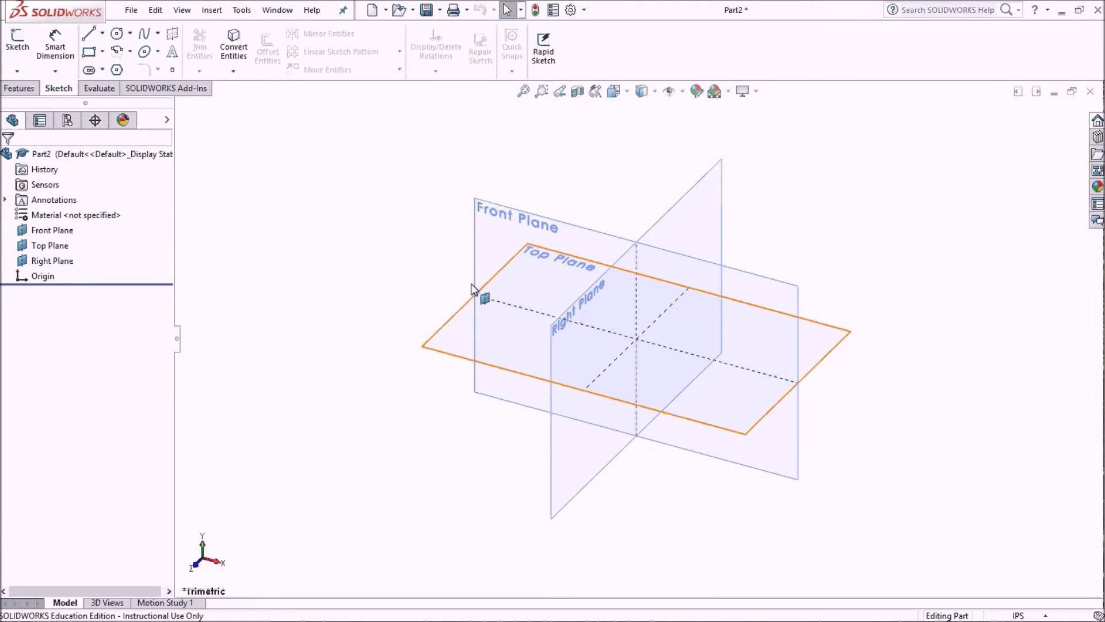
Start Save As with the Part Templates (*.prtdot) file type.
click(440, 10)
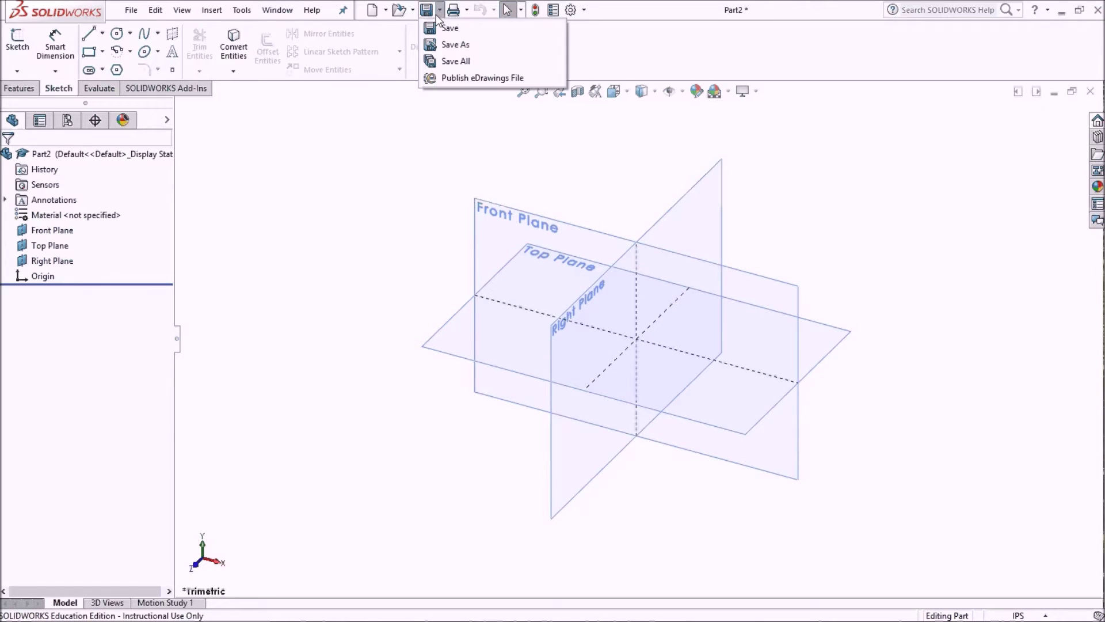
click(444, 43)
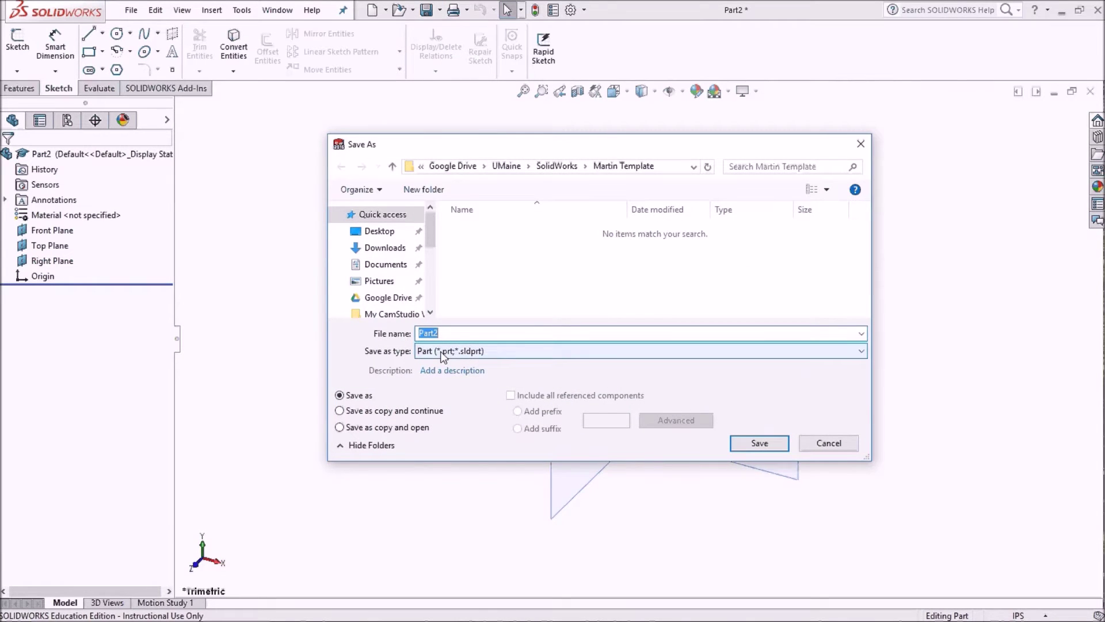
click(440, 351)
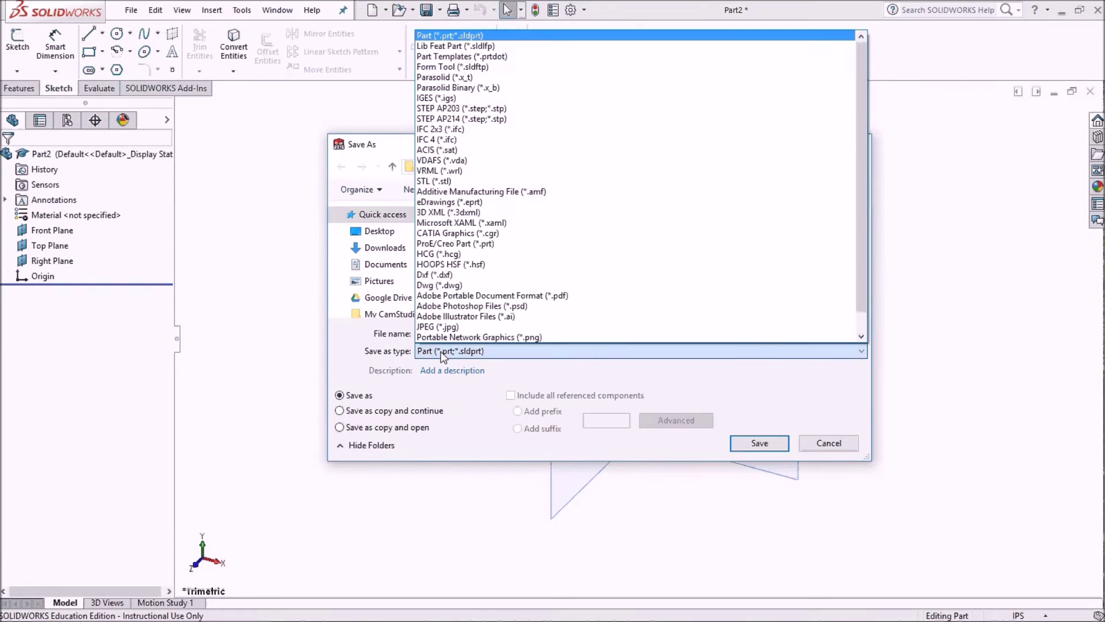
click(472, 57)
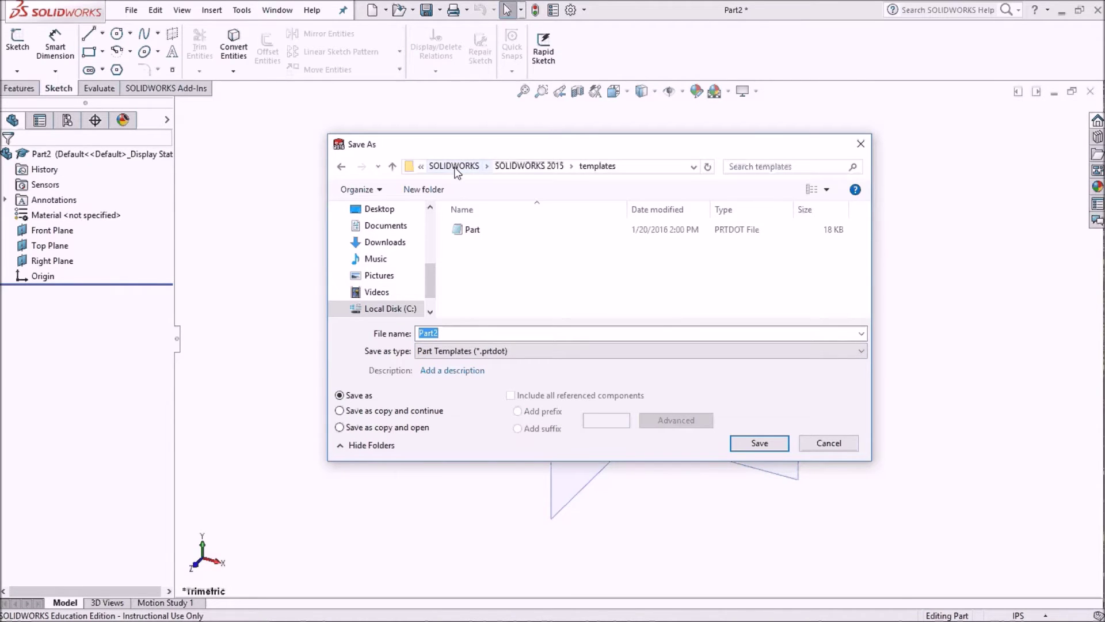
Navigate through Google Drive, UMaine and SolidWorks to the custom template folder.
drag(433, 282, 435, 232)
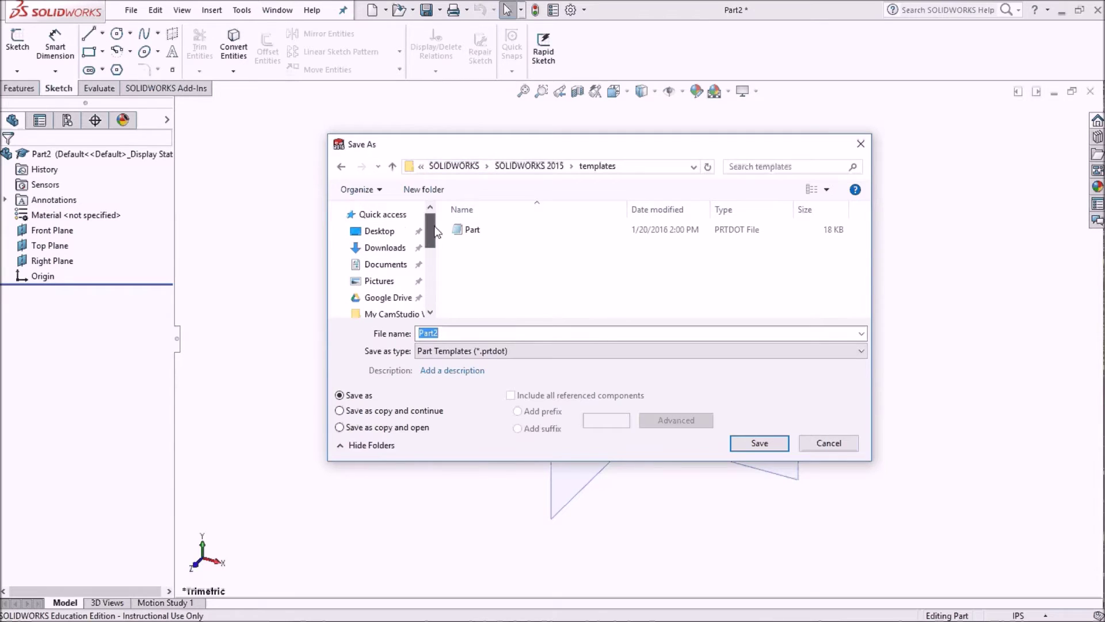
scroll(432, 232, down, 1)
click(391, 258)
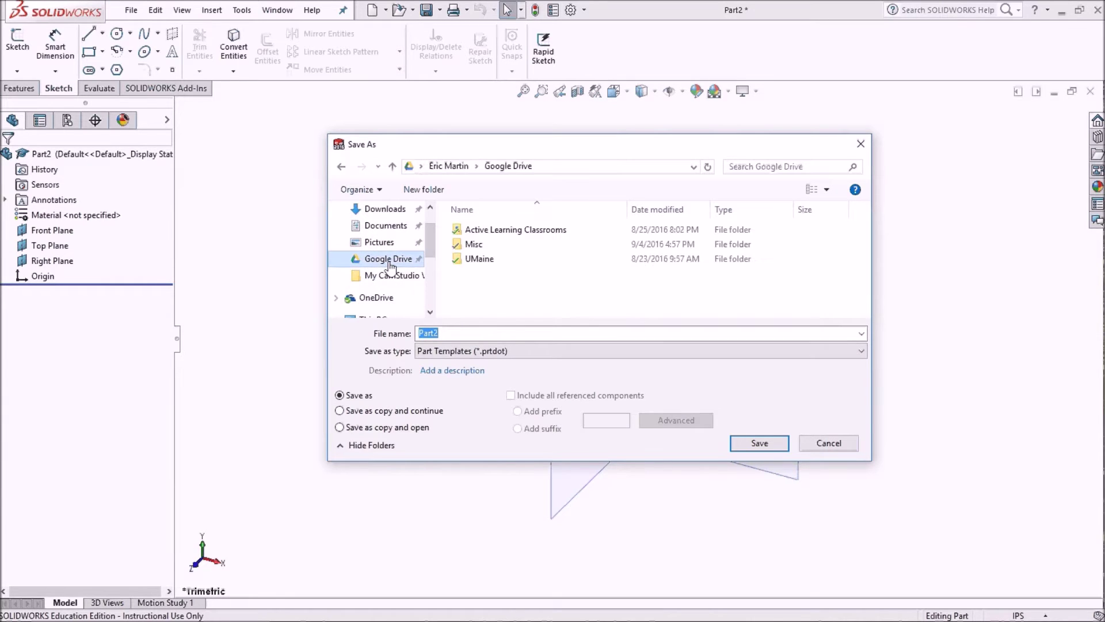
double_click(469, 260)
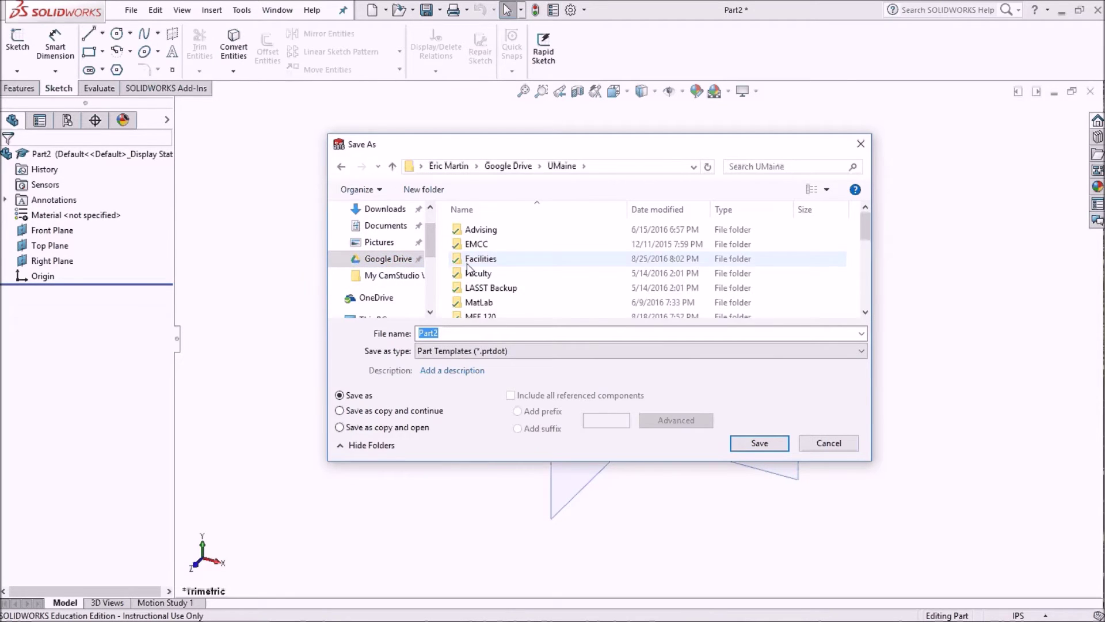
scroll(476, 297, down, 1)
scroll(477, 297, down, 3)
double_click(477, 294)
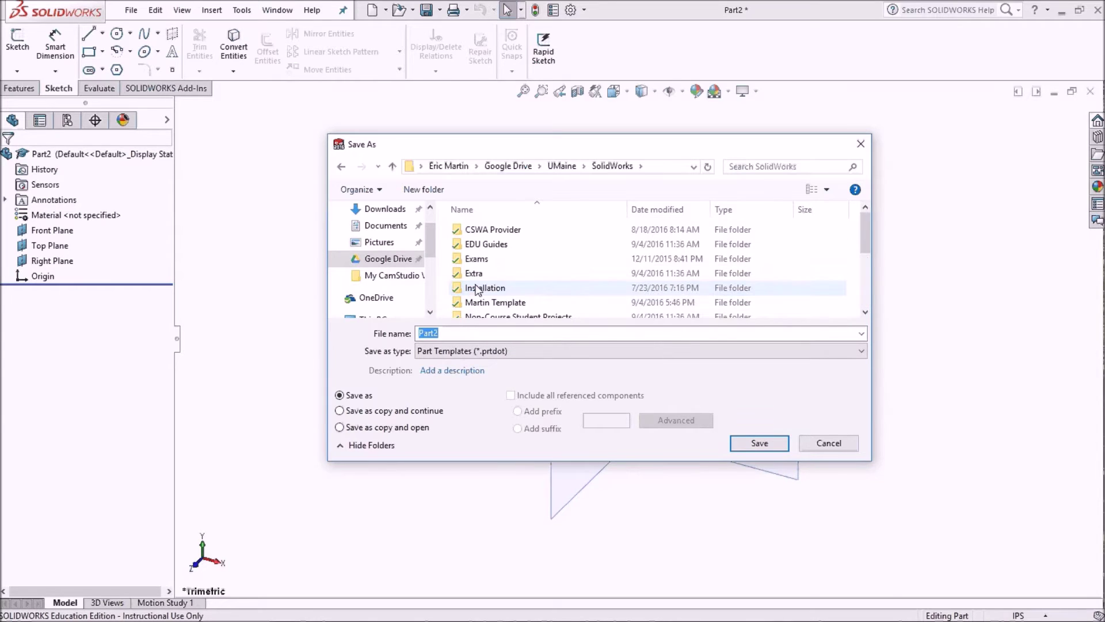
scroll(477, 295, down, 1)
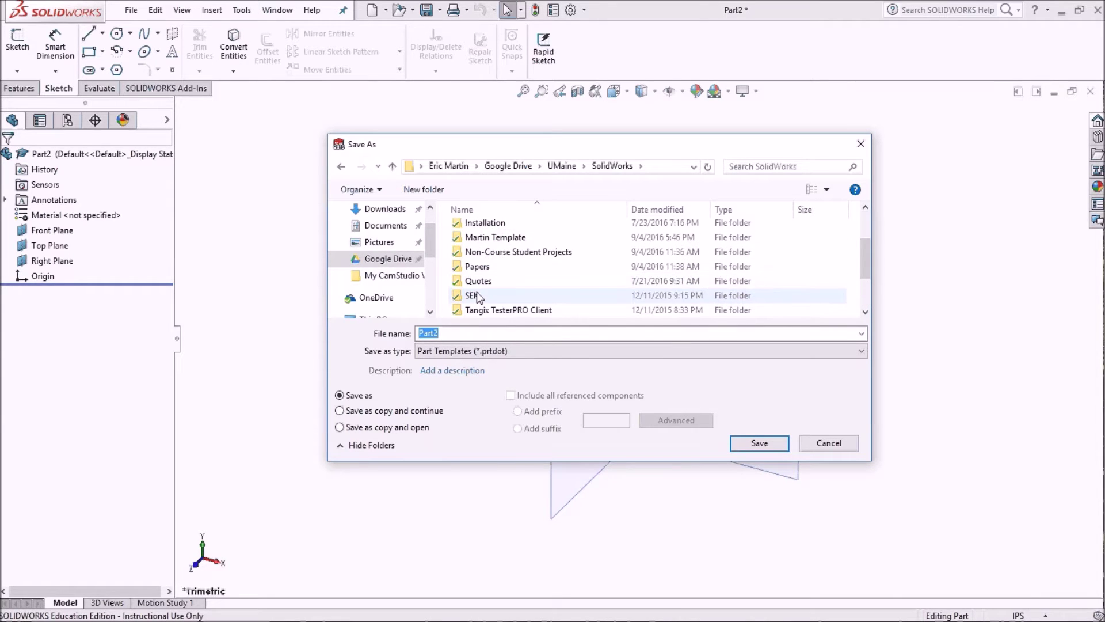
double_click(475, 244)
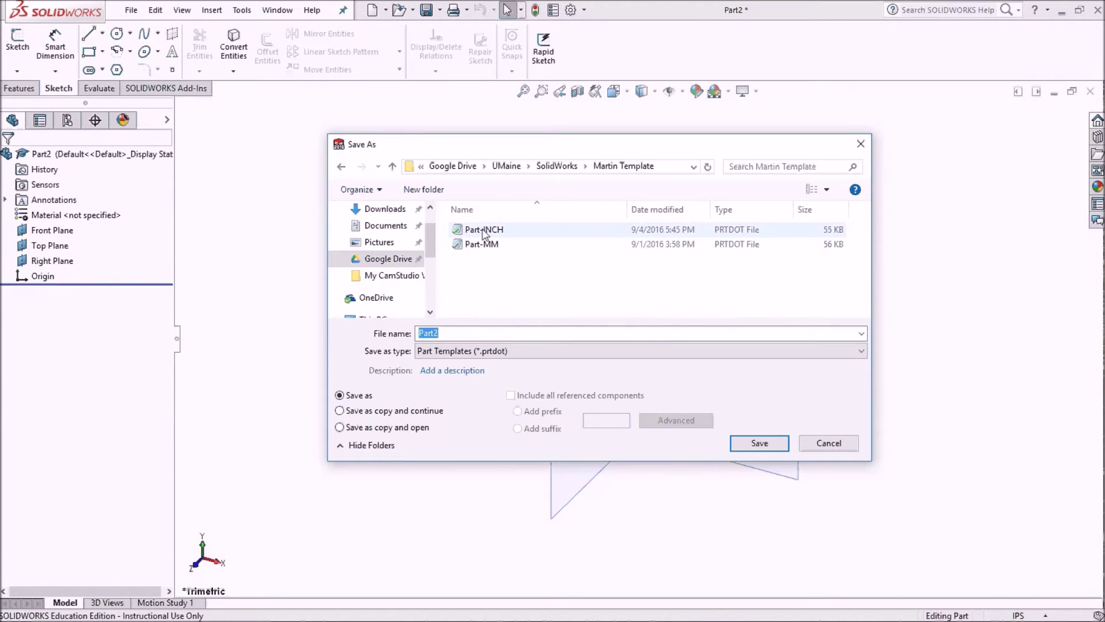
Save as Part-INCH, replacing the existing template, and close the document.
click(481, 230)
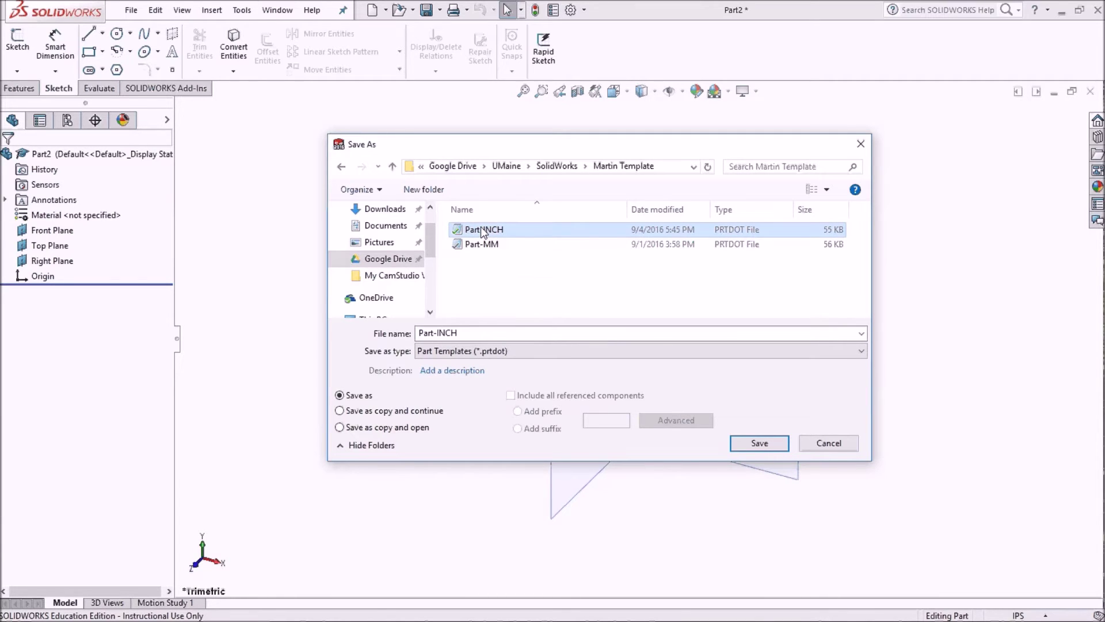
click(754, 443)
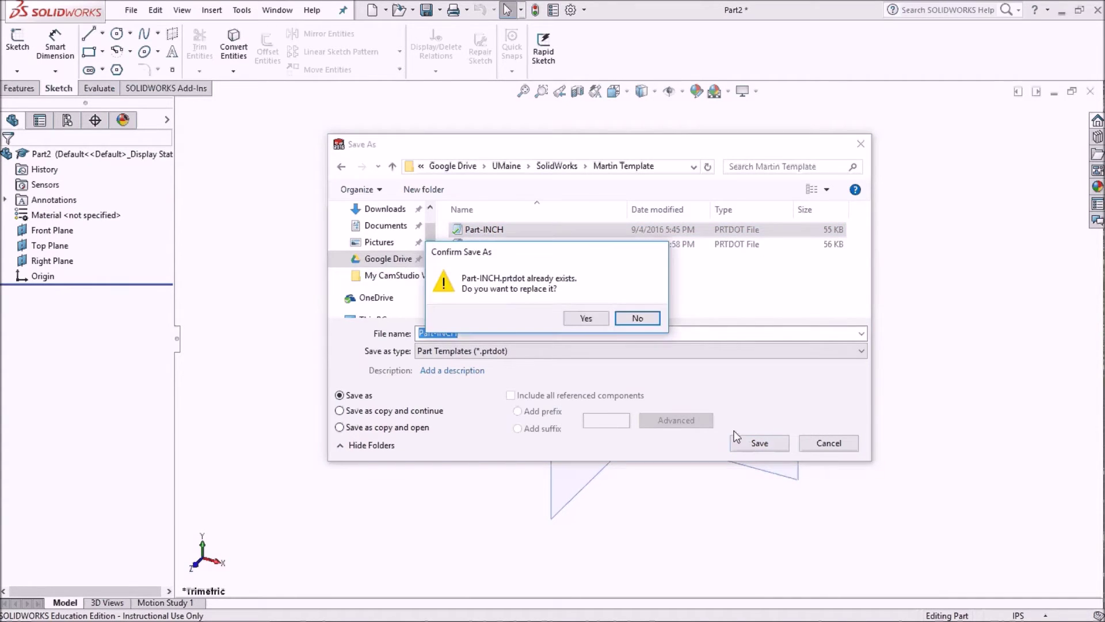
click(592, 316)
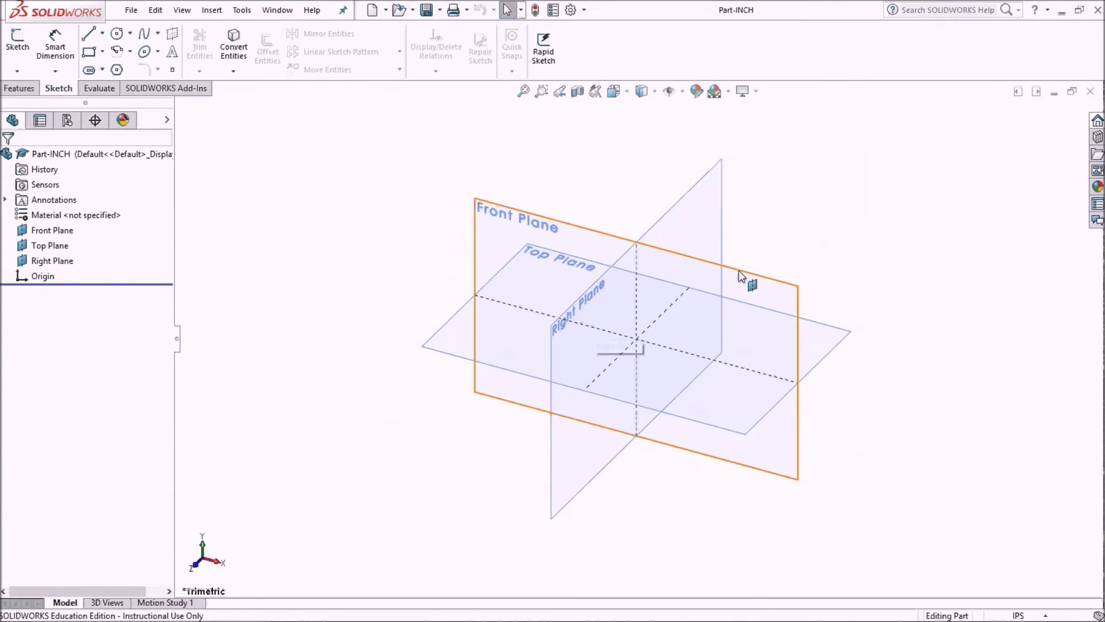
click(1091, 93)
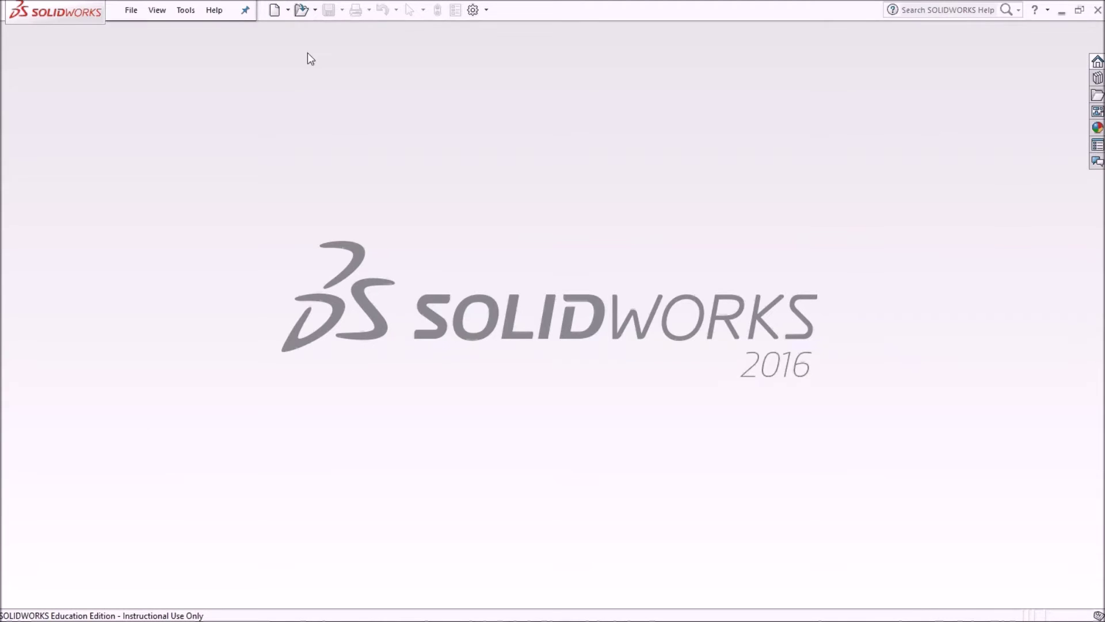
Create the new part Part3 from the updated Part-INCH template.
click(288, 10)
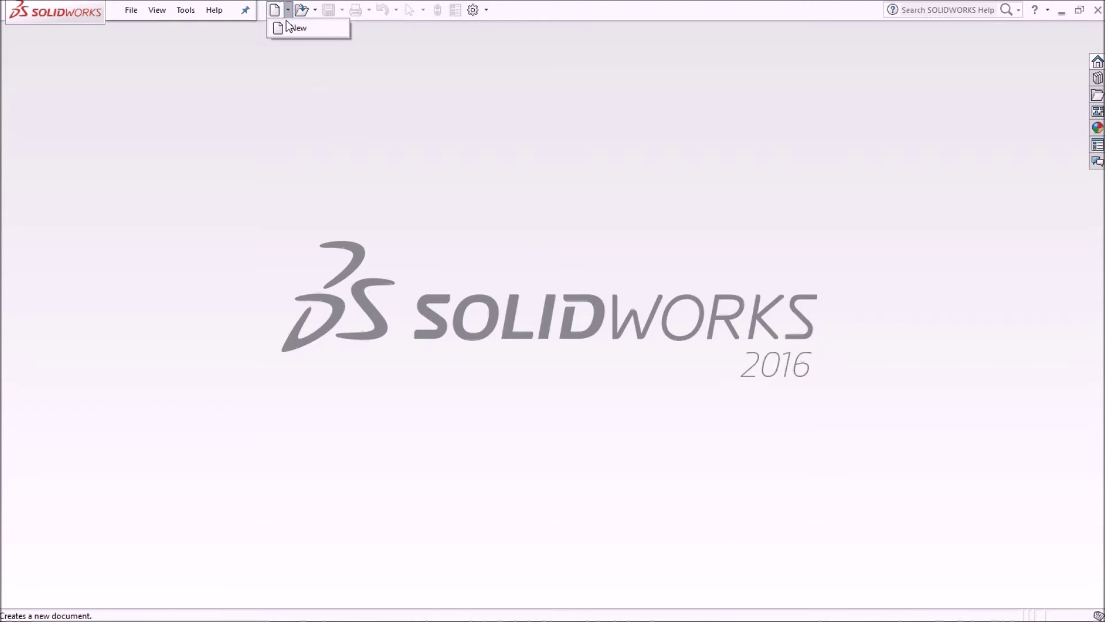
click(287, 23)
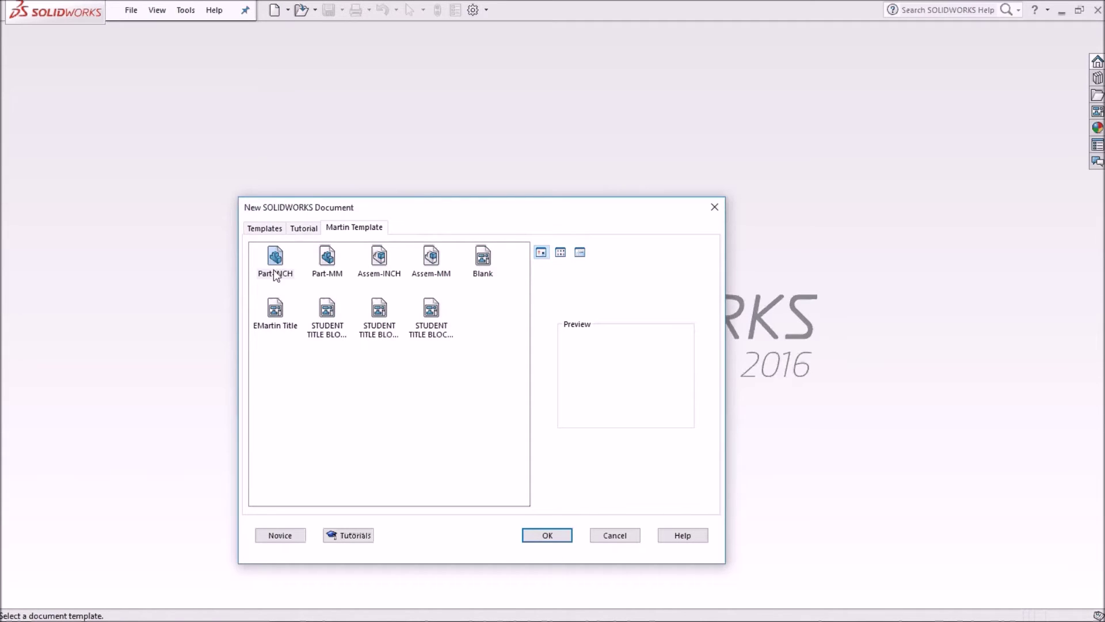
click(277, 259)
click(545, 534)
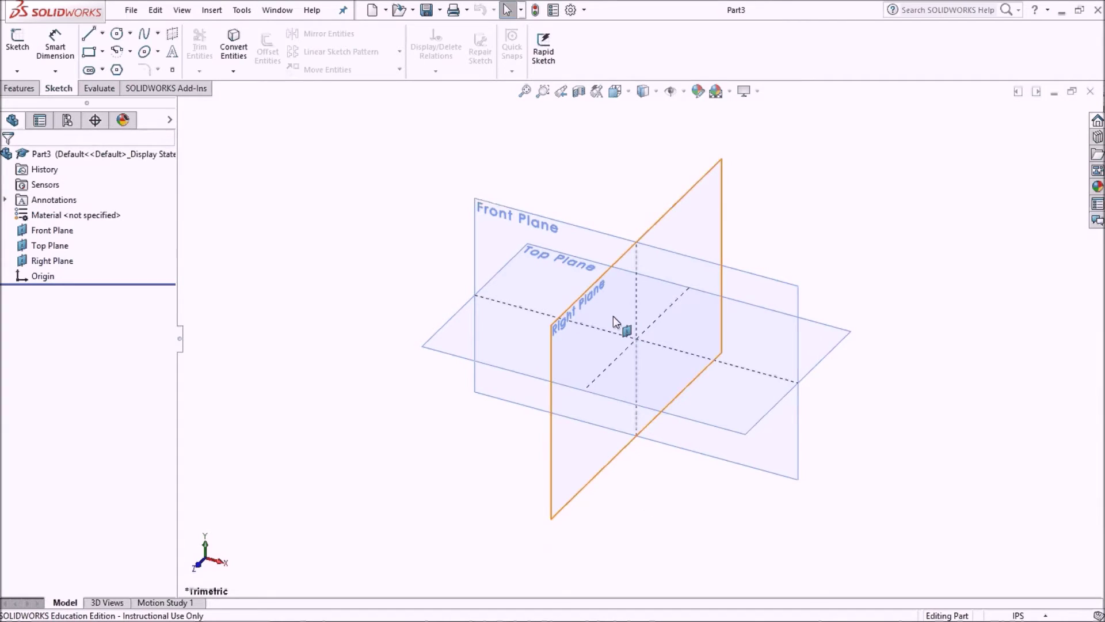
Check Part3's custom properties without changes, then list material choices for the part.
click(553, 11)
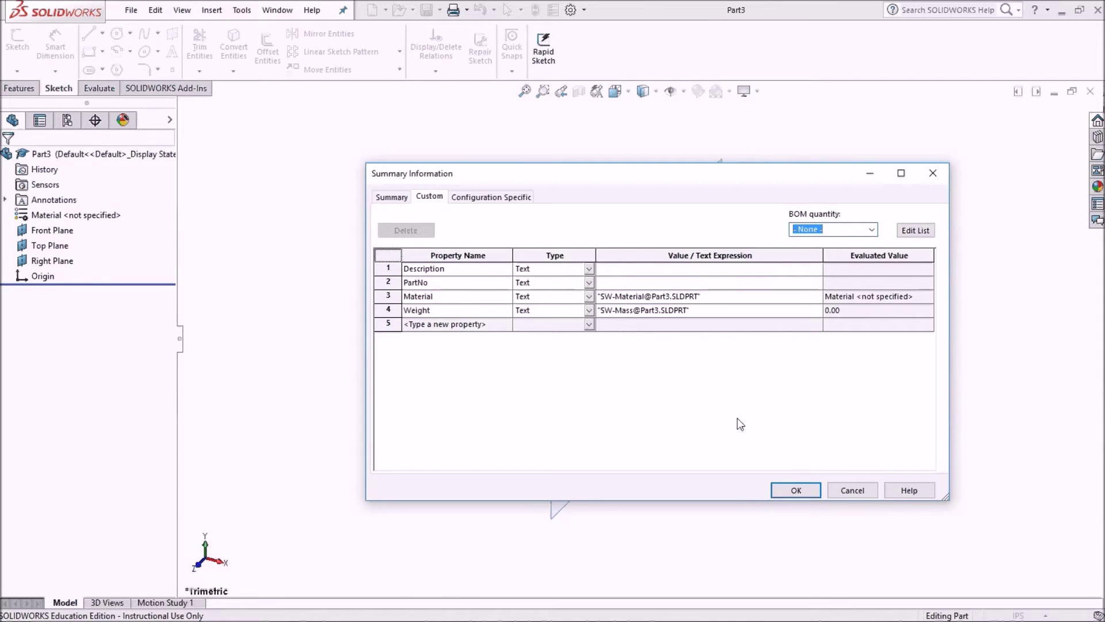
click(841, 490)
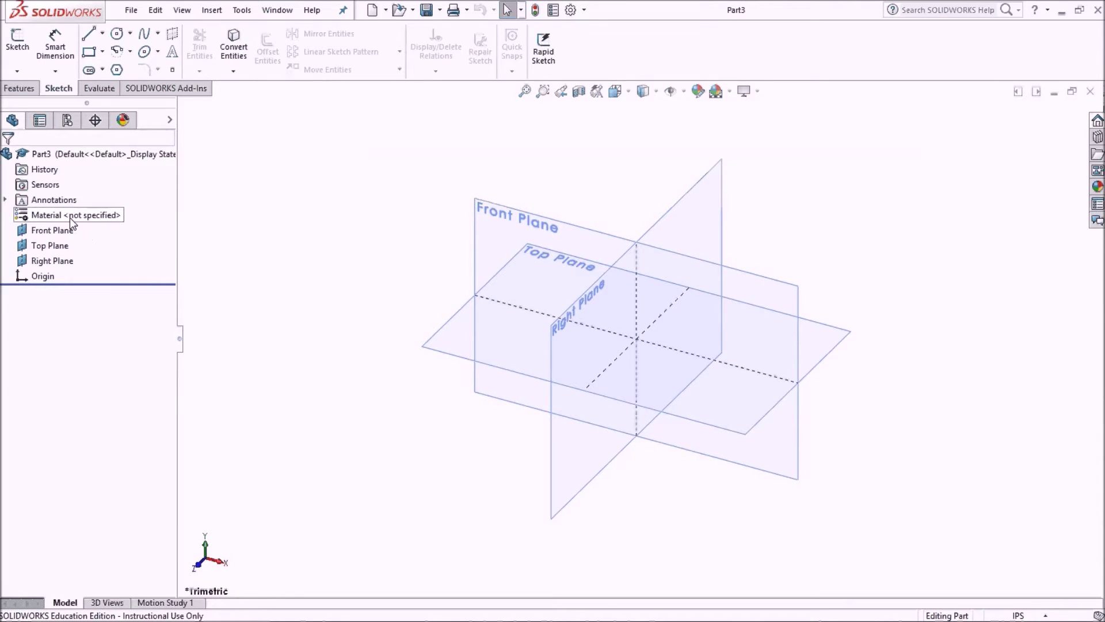
right_click(114, 219)
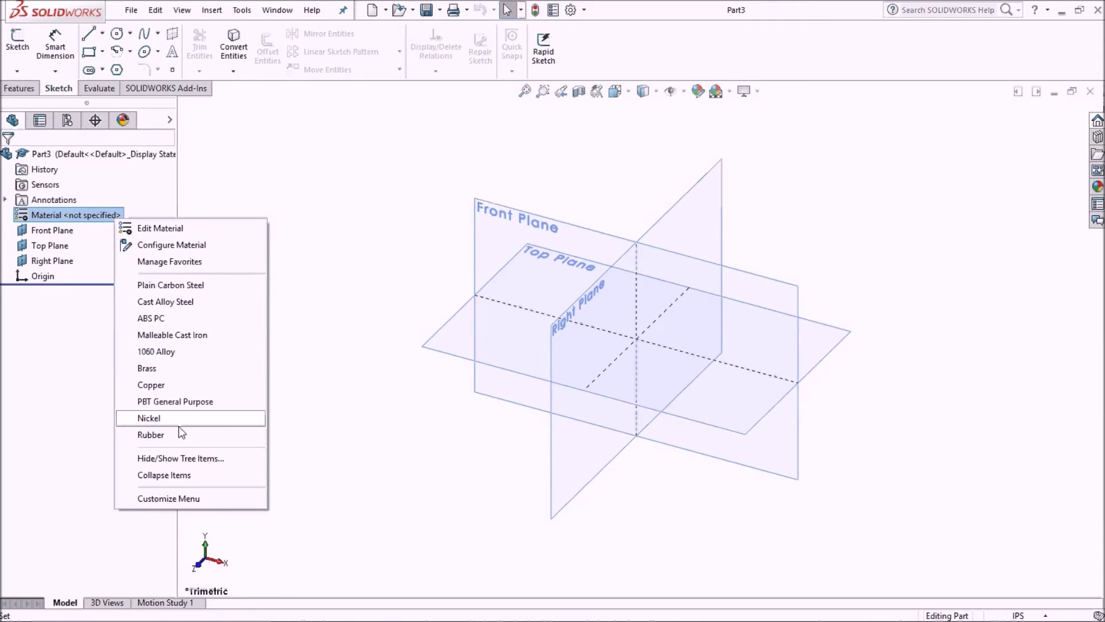
Assign Plain Carbon Steel as Part3's material.
click(190, 286)
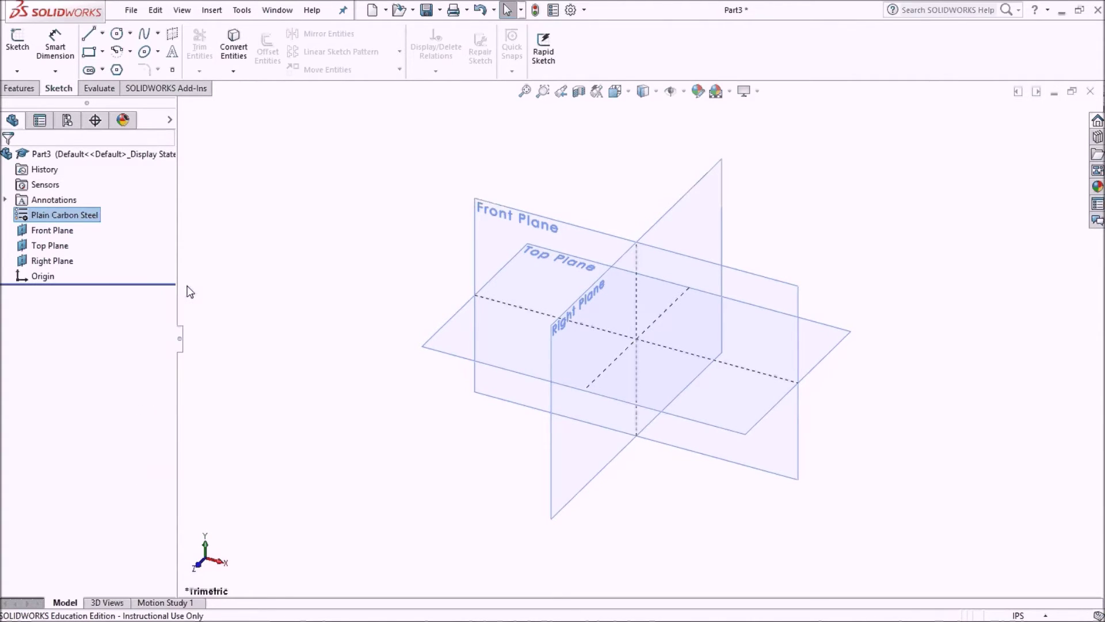
Sketch a corner rectangle on the Top Plane starting at the origin.
click(95, 53)
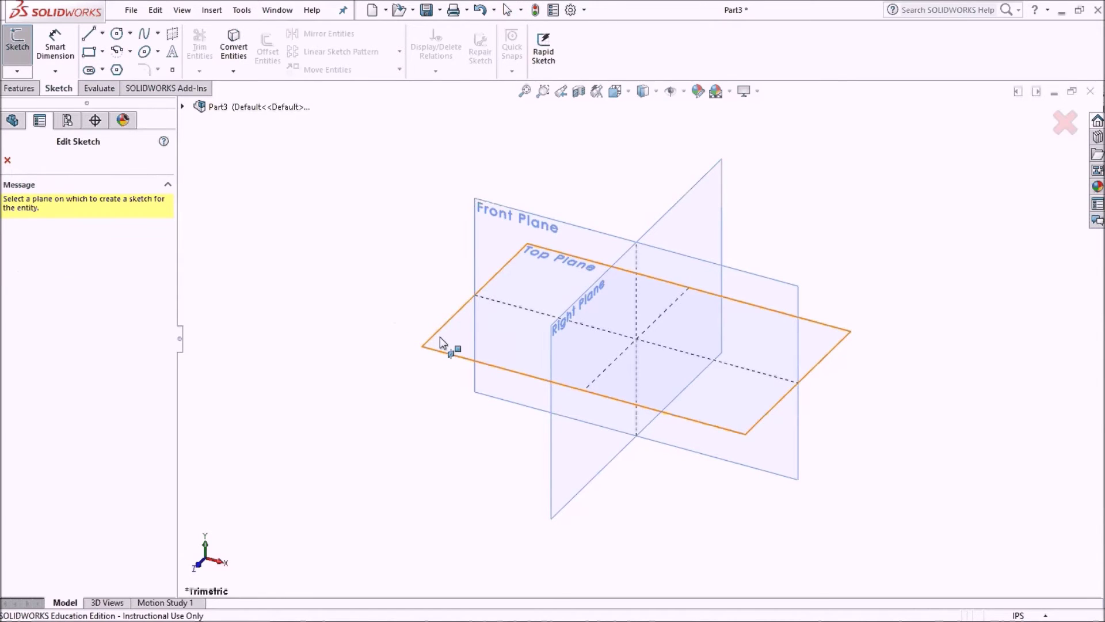
click(439, 337)
click(94, 56)
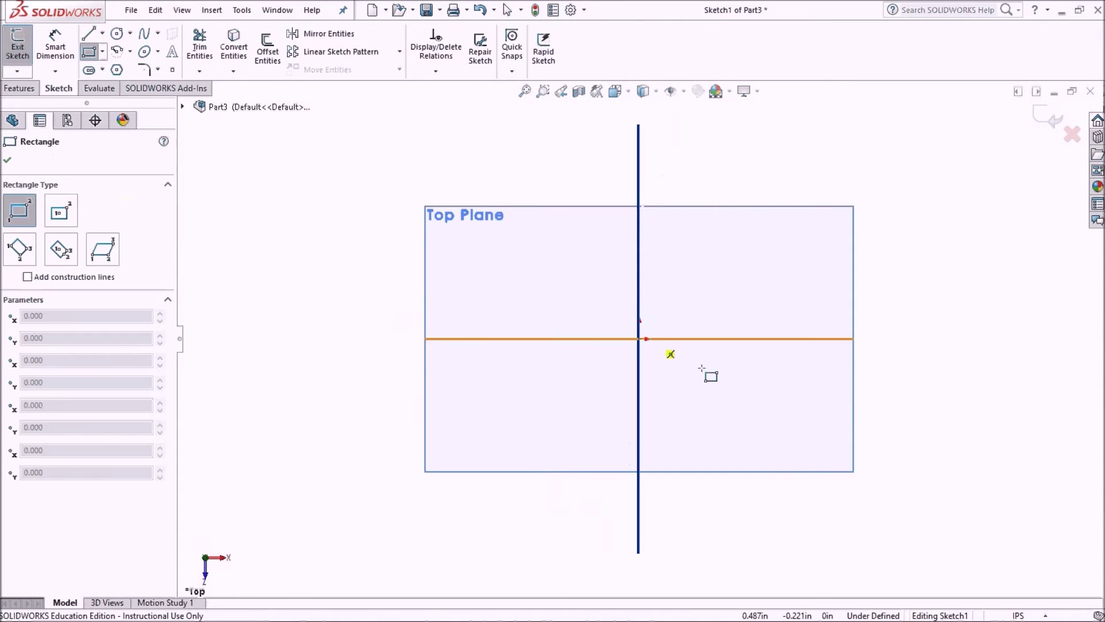
click(639, 337)
click(802, 234)
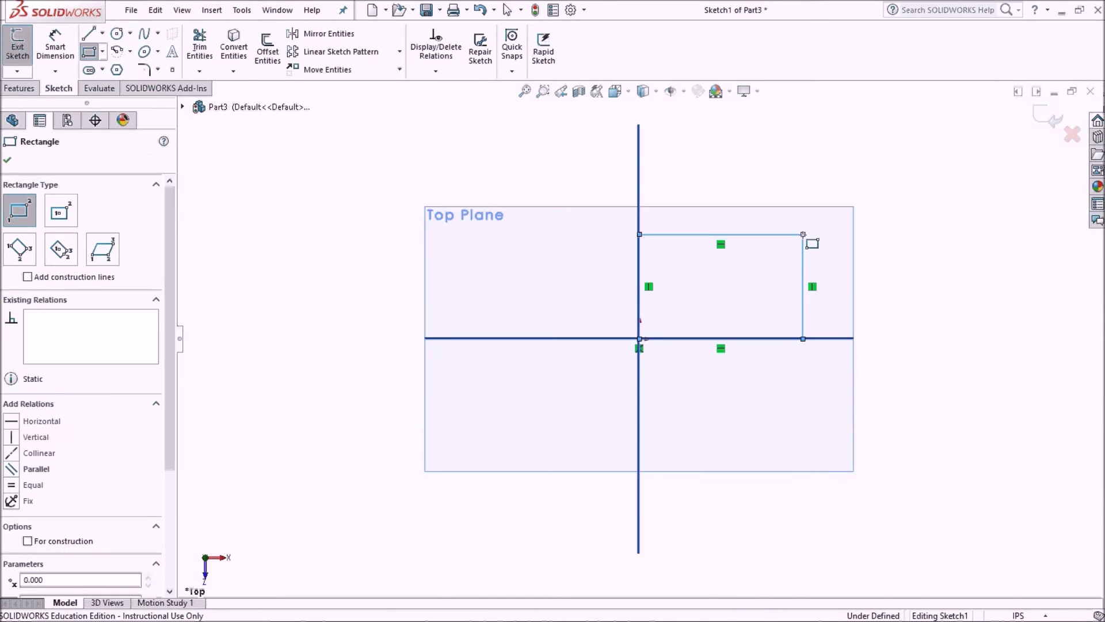
Extrude the rectangle 1 in into a solid block and zoom to fit.
click(19, 88)
click(24, 46)
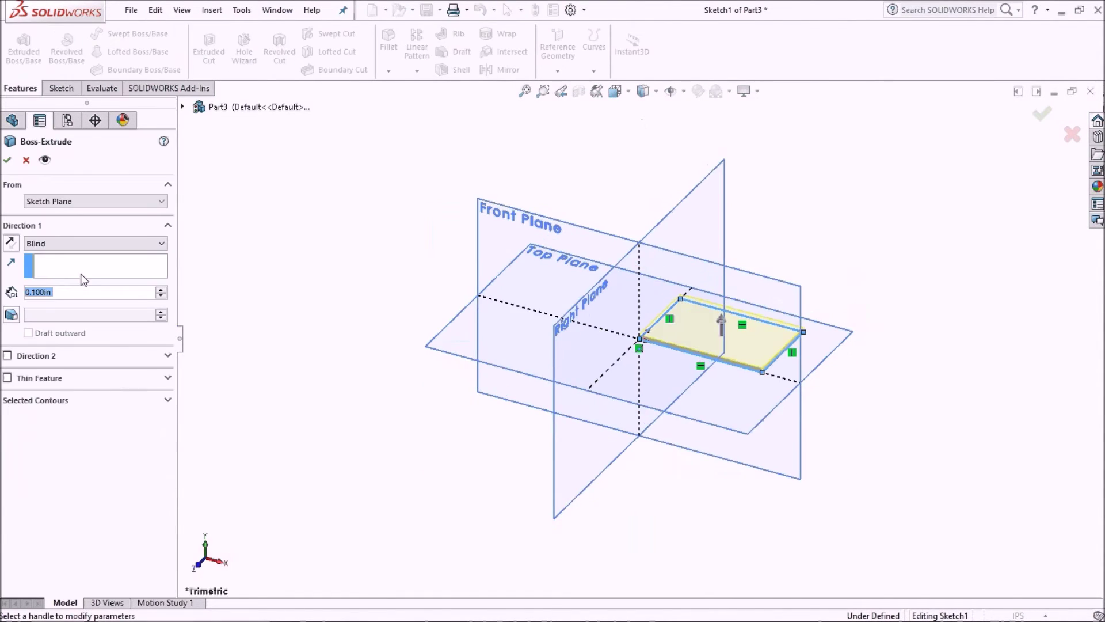
text(1)
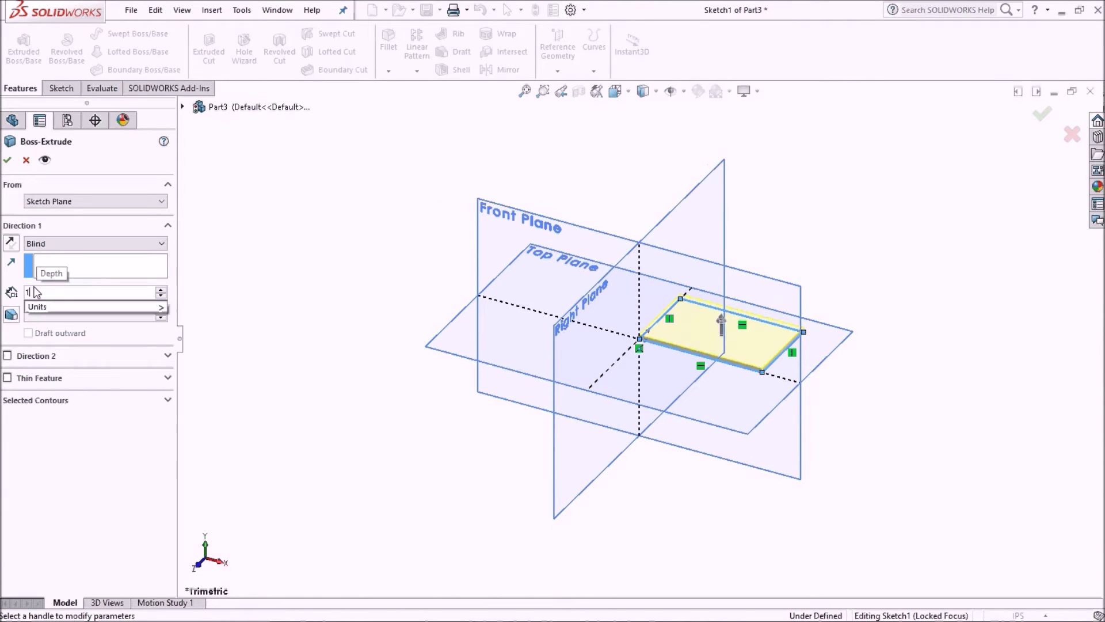
key(Return)
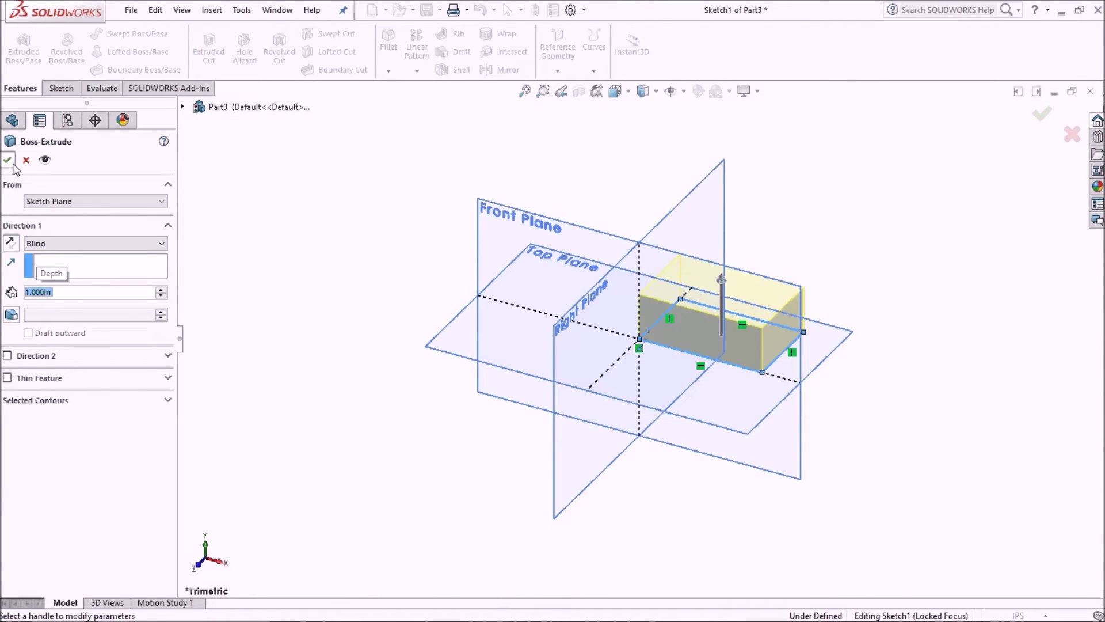
key(Return)
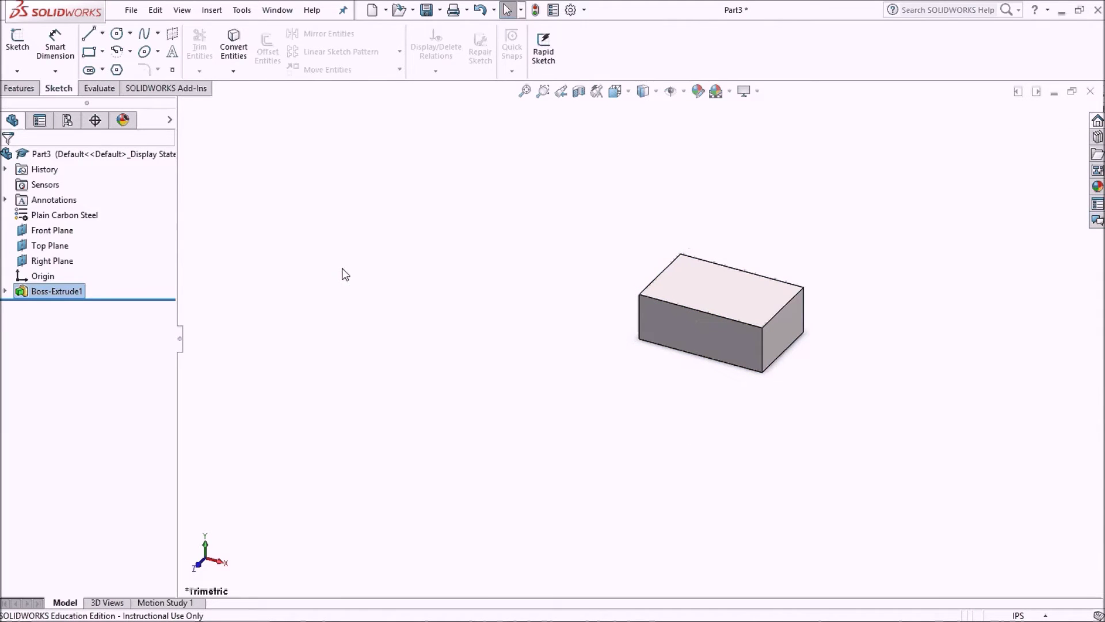
key(f)
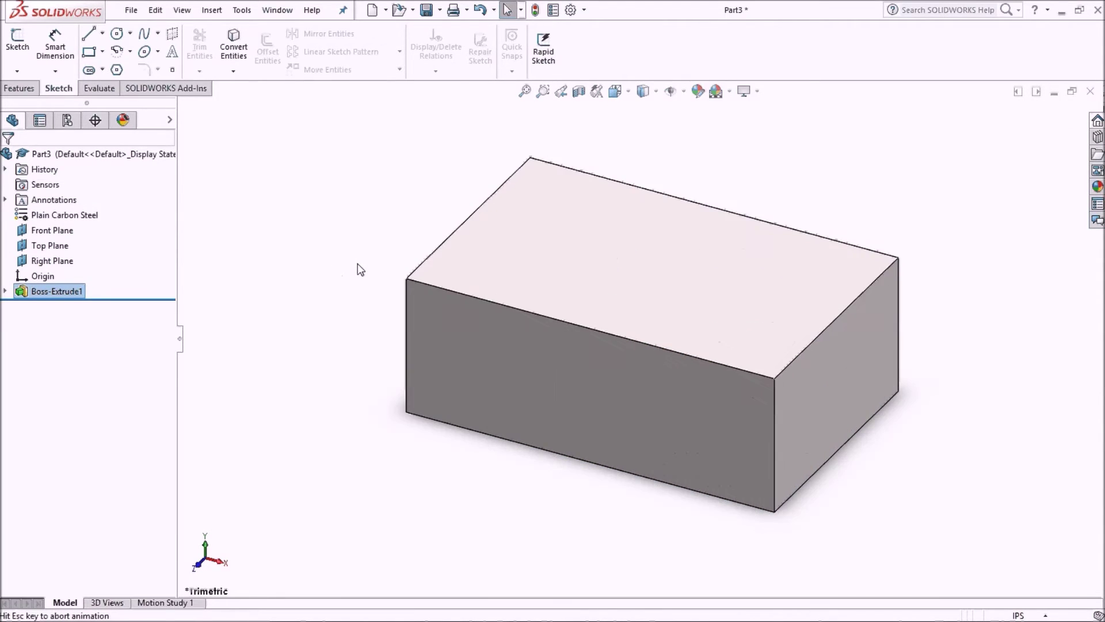
Enter Description 'Simple Block' and PartNo 73 in the custom properties and apply.
click(554, 11)
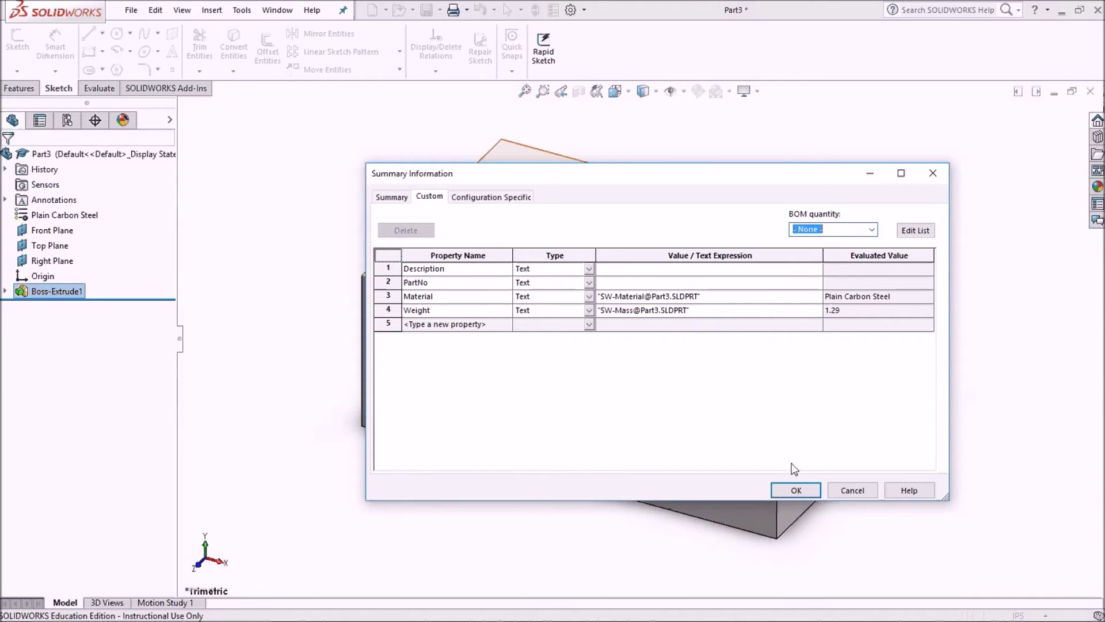
click(639, 268)
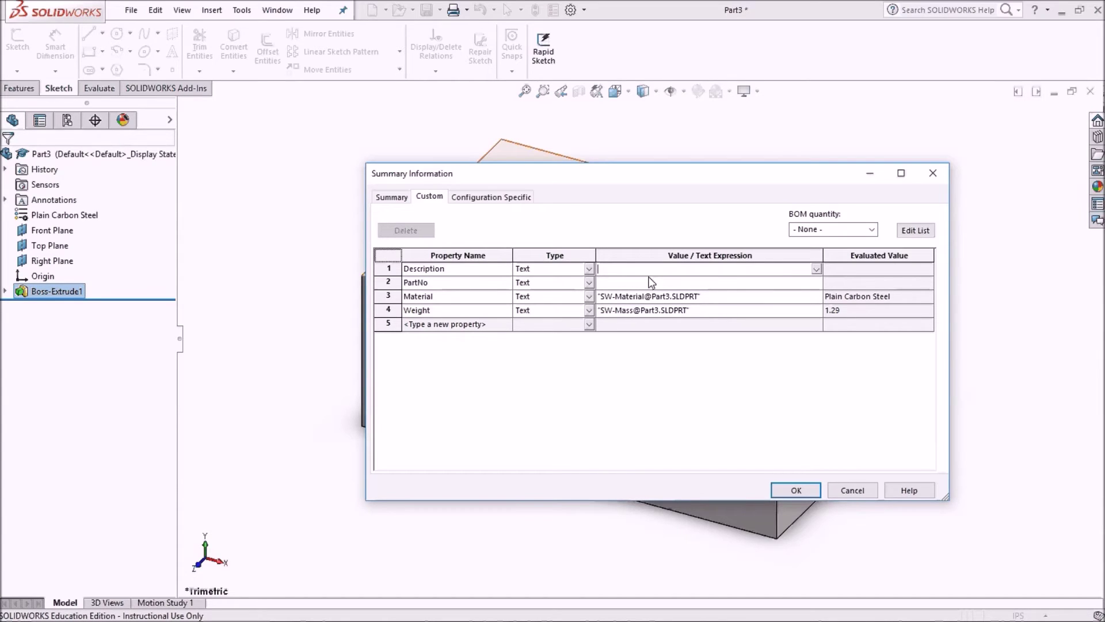
text(Simple Block)
click(648, 284)
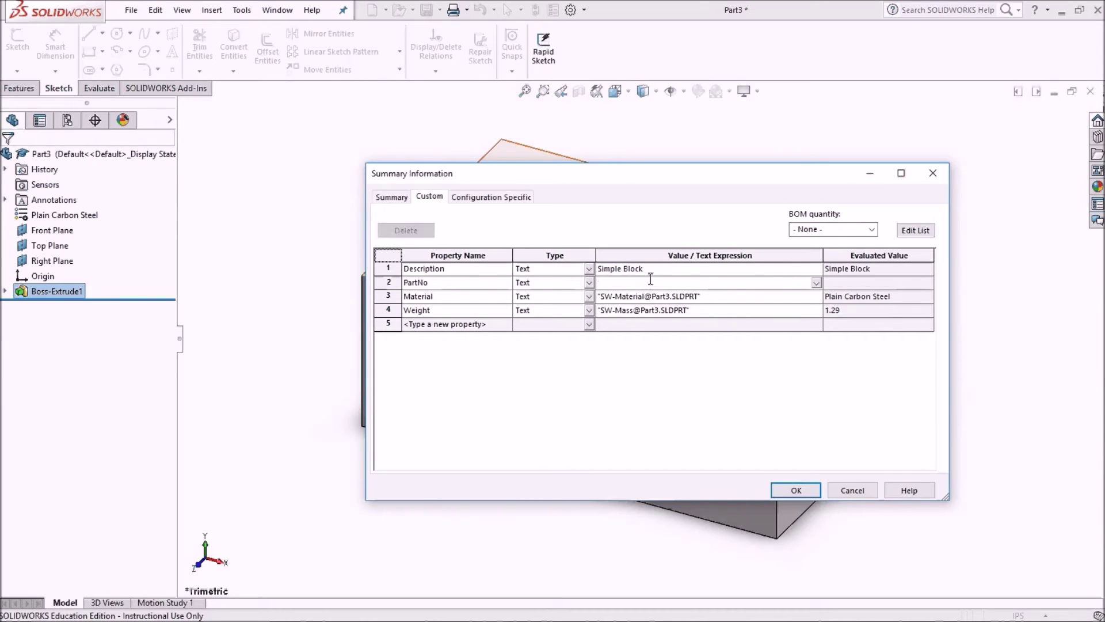
text(73)
click(785, 491)
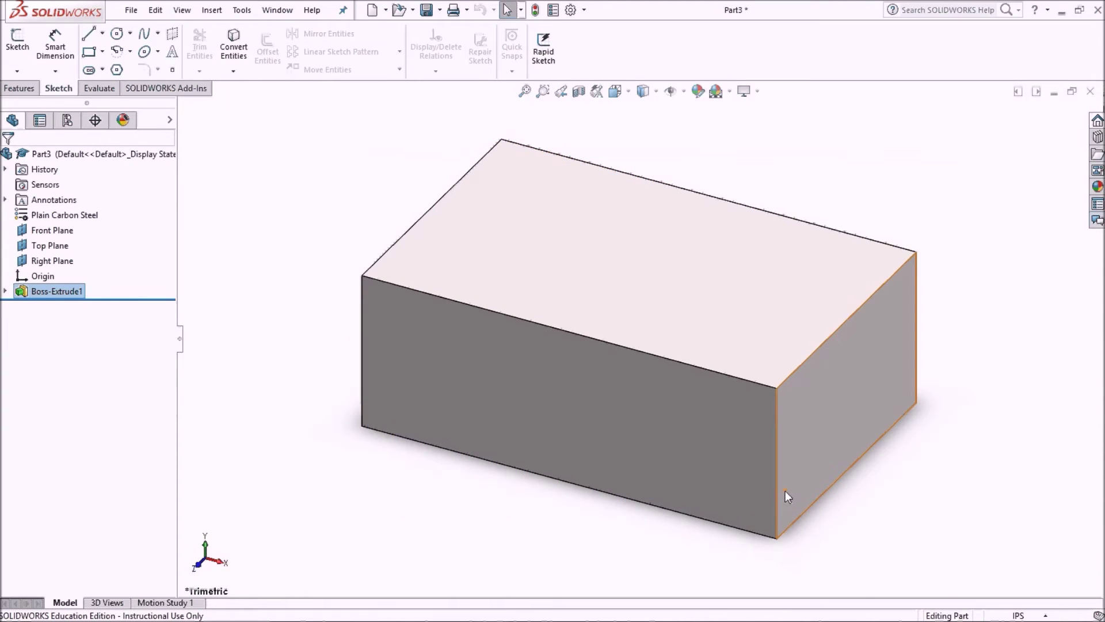
Save the part as Simple and confirm properties: Simple Block, part 73, Plain Carbon Steel, weight 1.29.
click(440, 10)
click(437, 39)
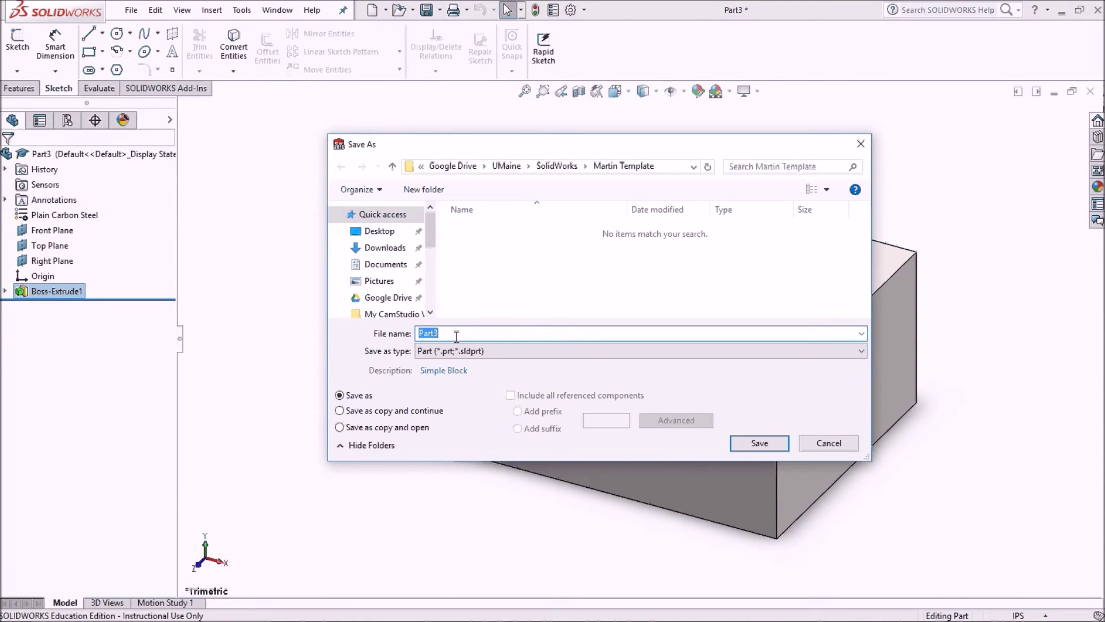
text(Simple)
key(Return)
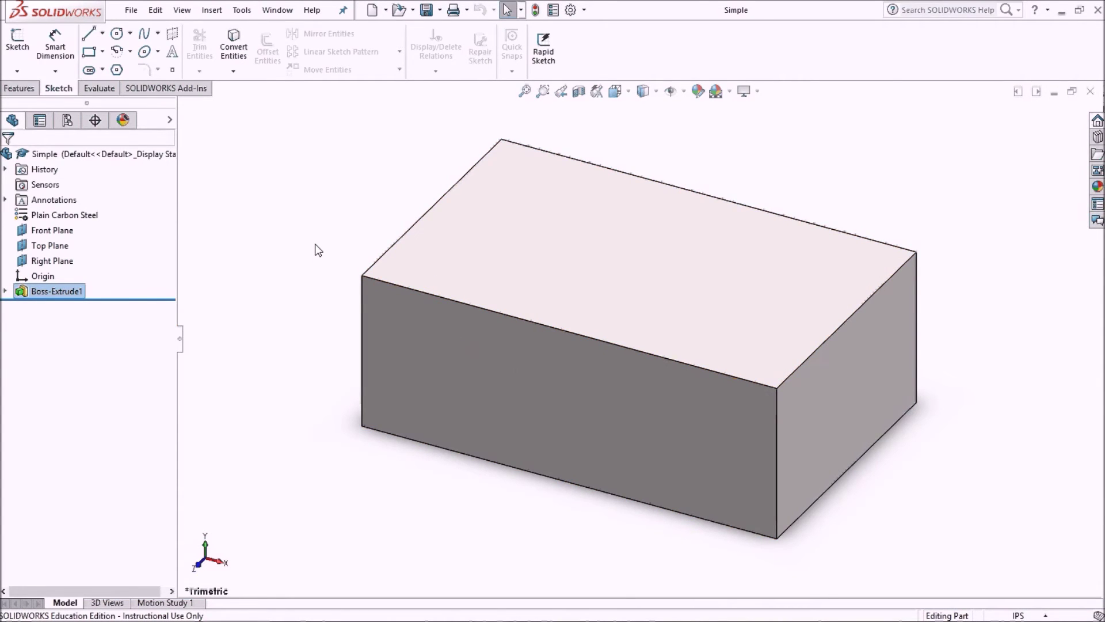
click(552, 10)
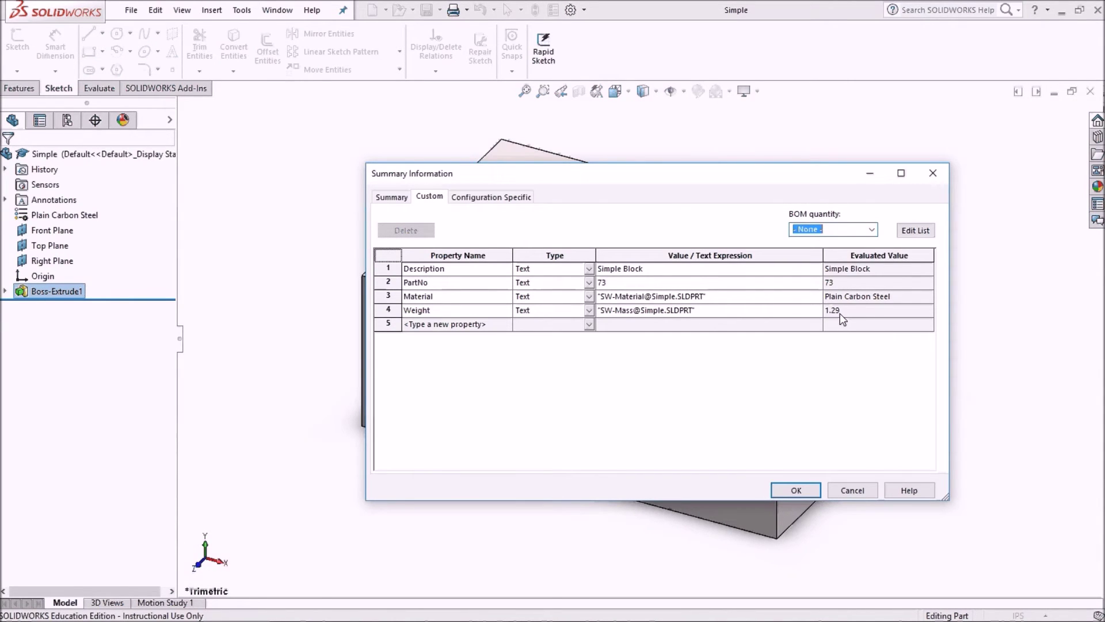
click(800, 489)
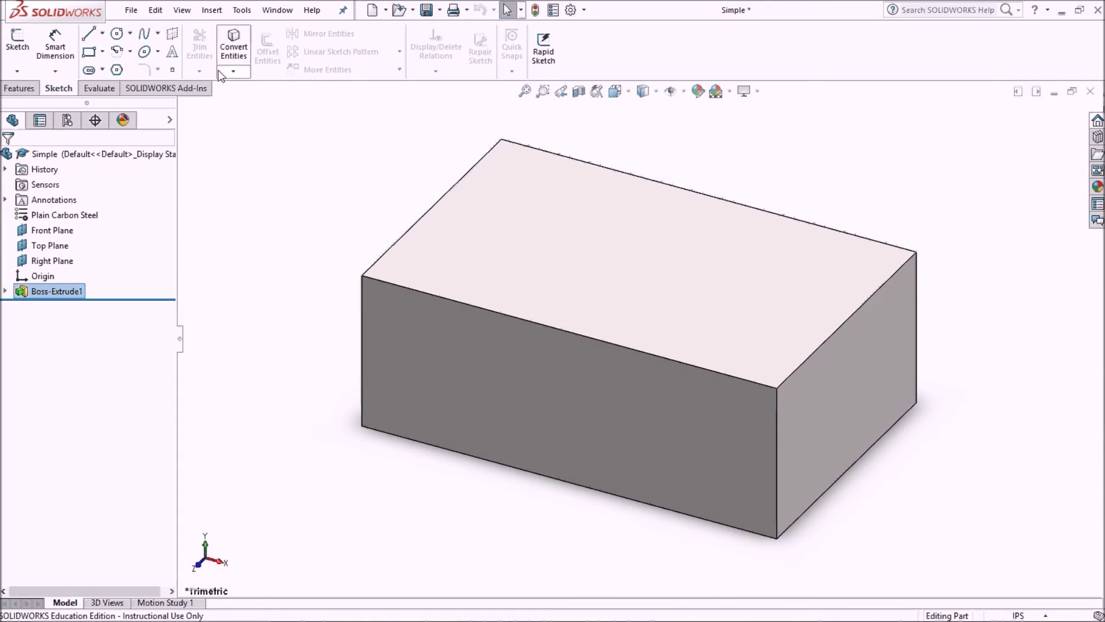
Round the block's top front edge with a 0.600in fillet (Fillet1).
click(19, 88)
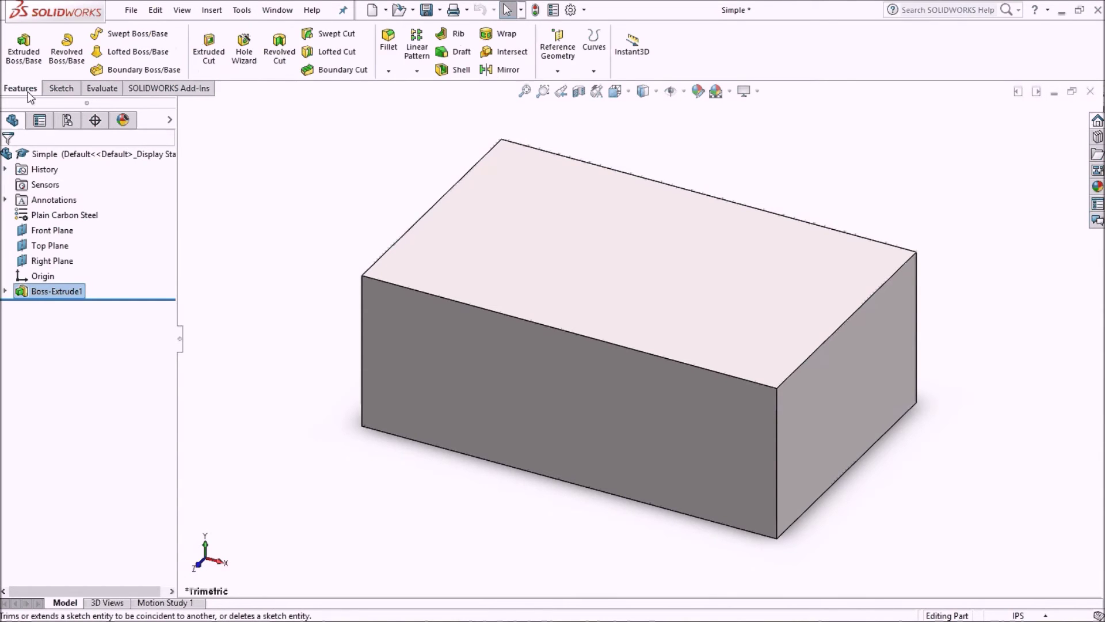
click(389, 41)
click(467, 305)
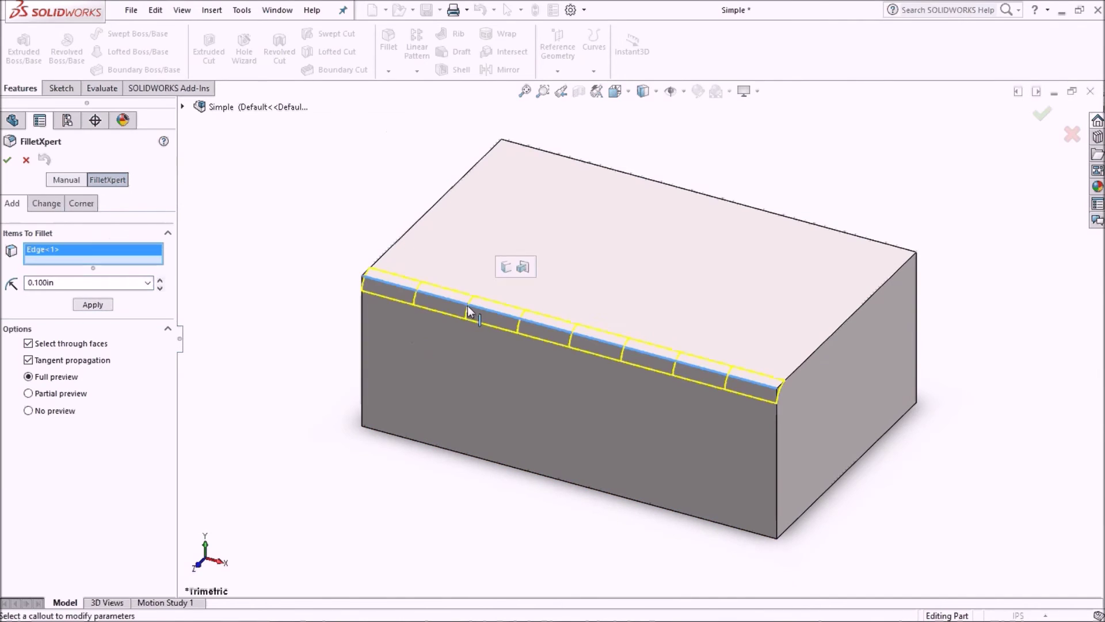
scroll(141, 286, up, 5)
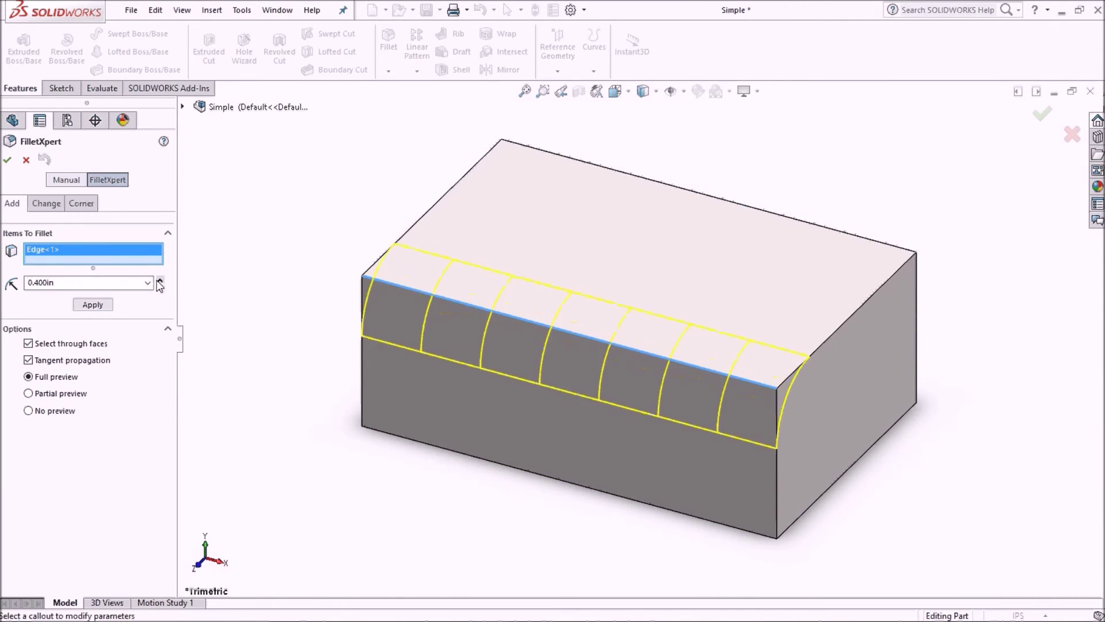
click(93, 305)
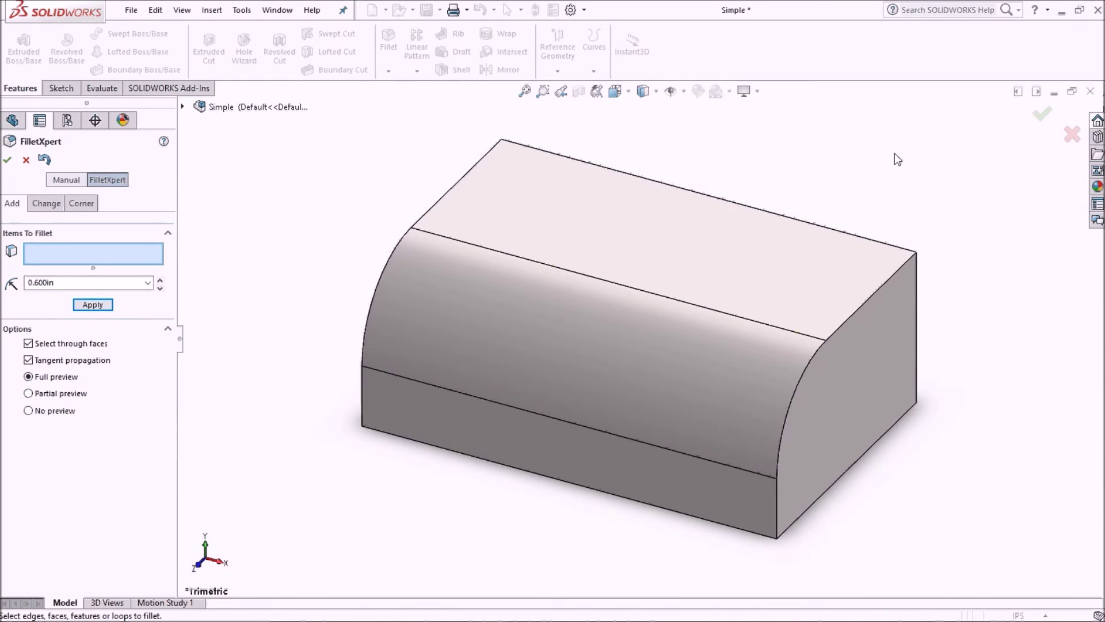
click(1038, 116)
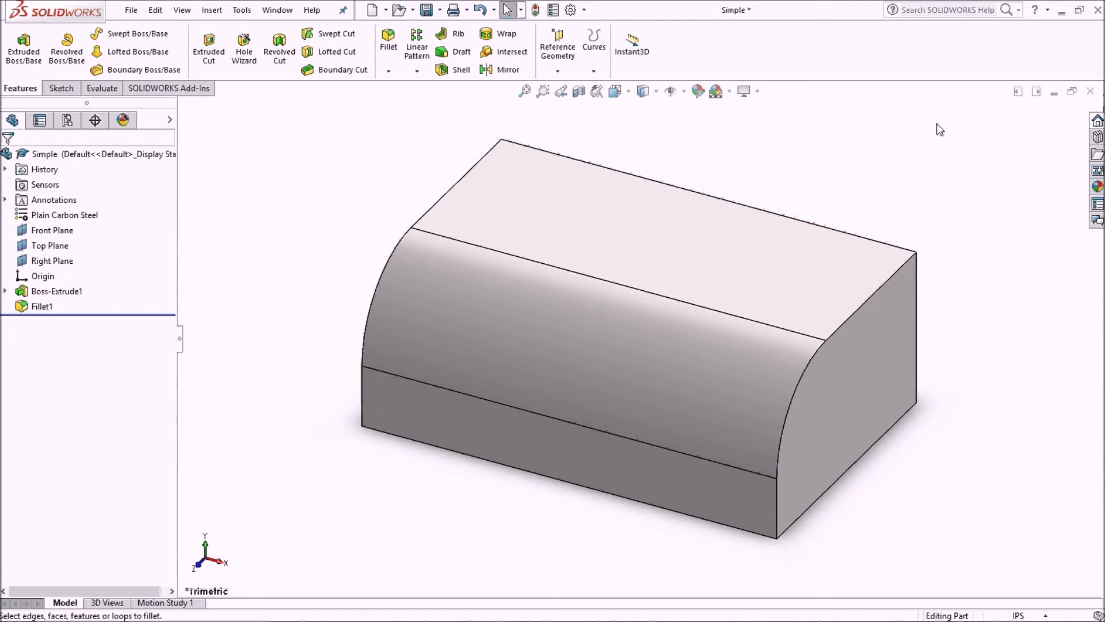
click(553, 11)
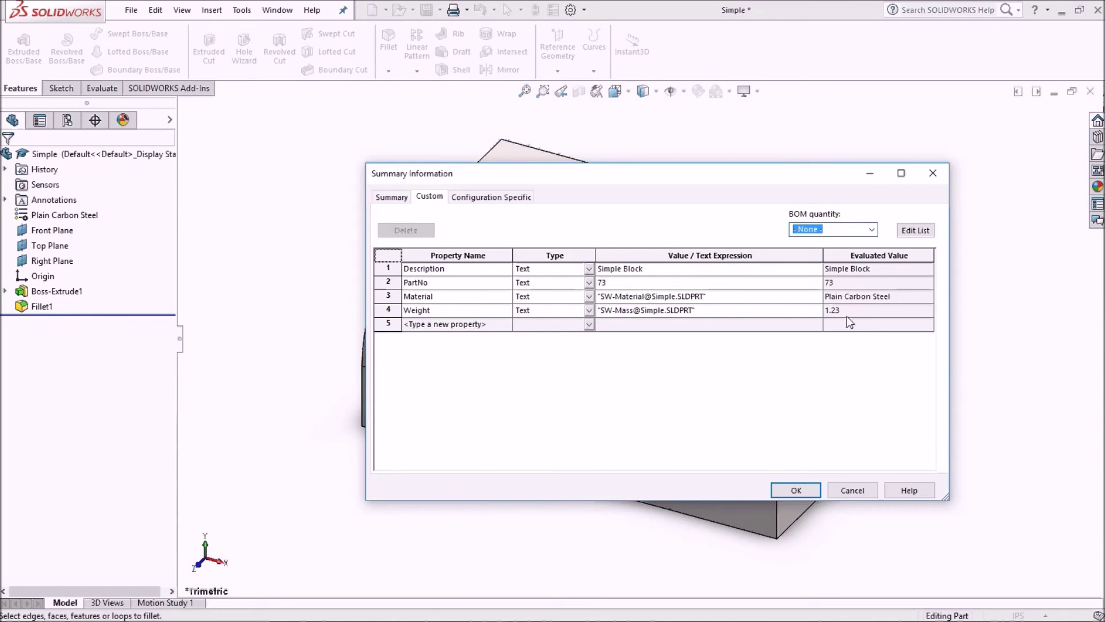
Confirm Weight now reads 1.23, save the filleted part, and start a new drawing from it.
click(797, 492)
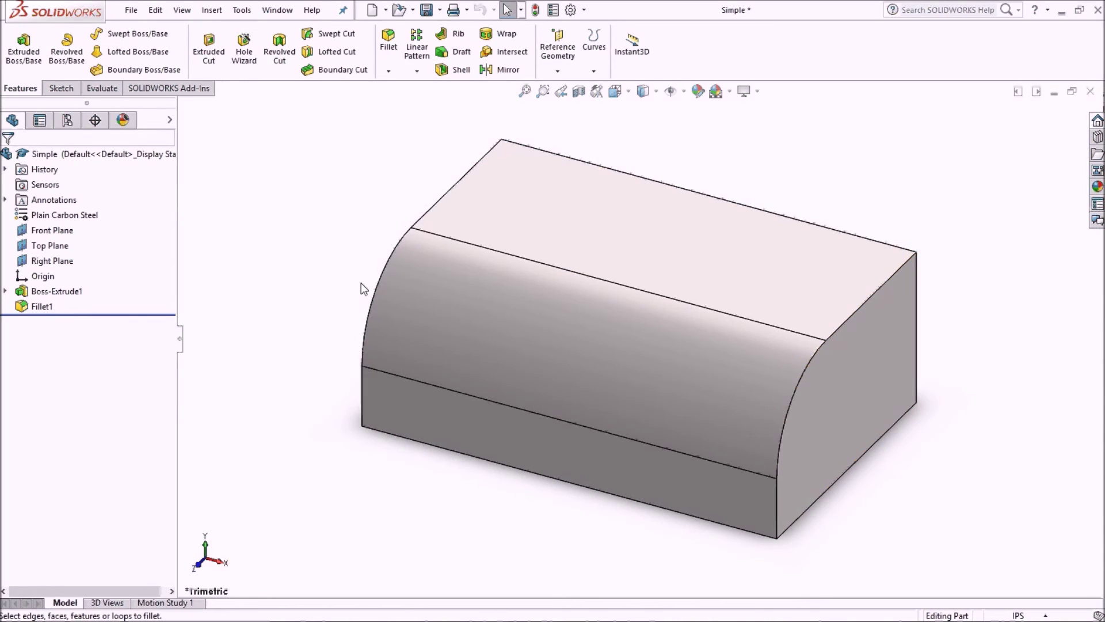
click(427, 11)
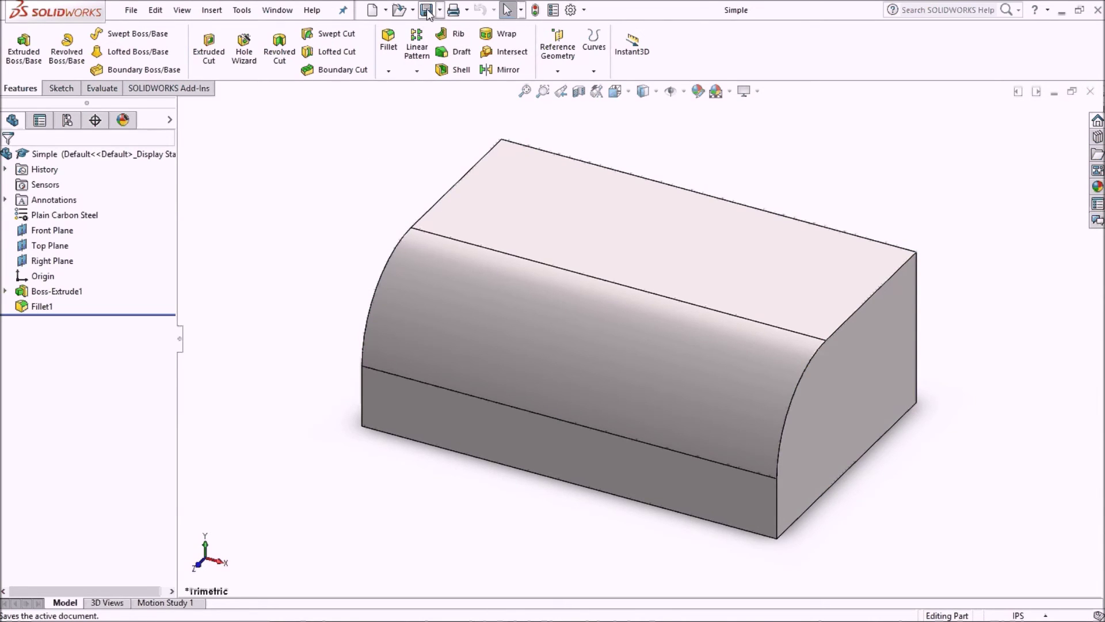
click(385, 11)
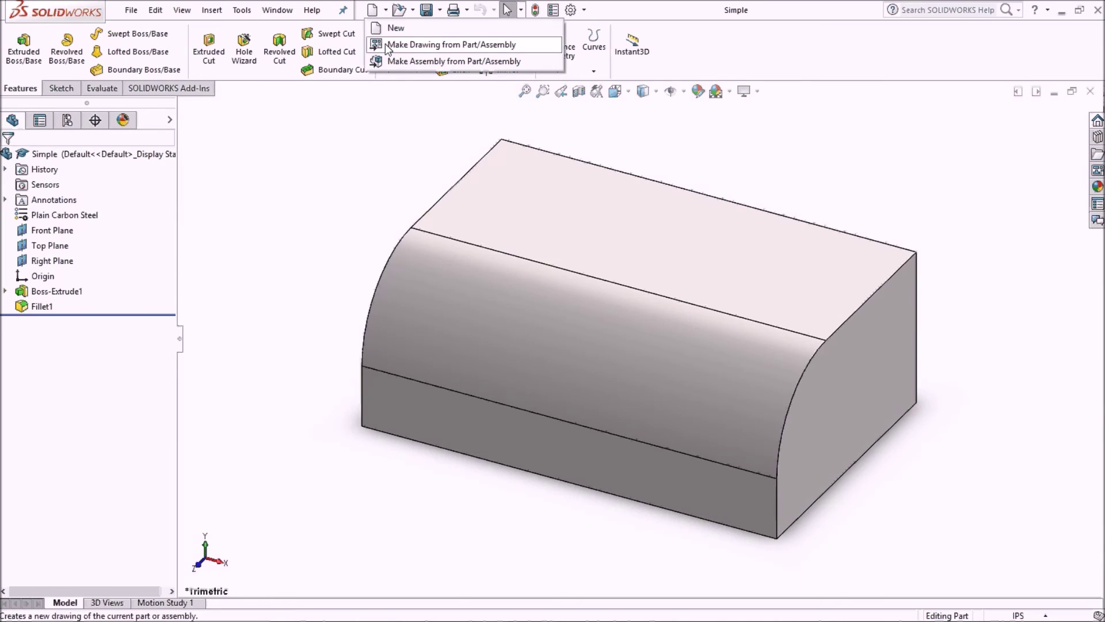
click(386, 47)
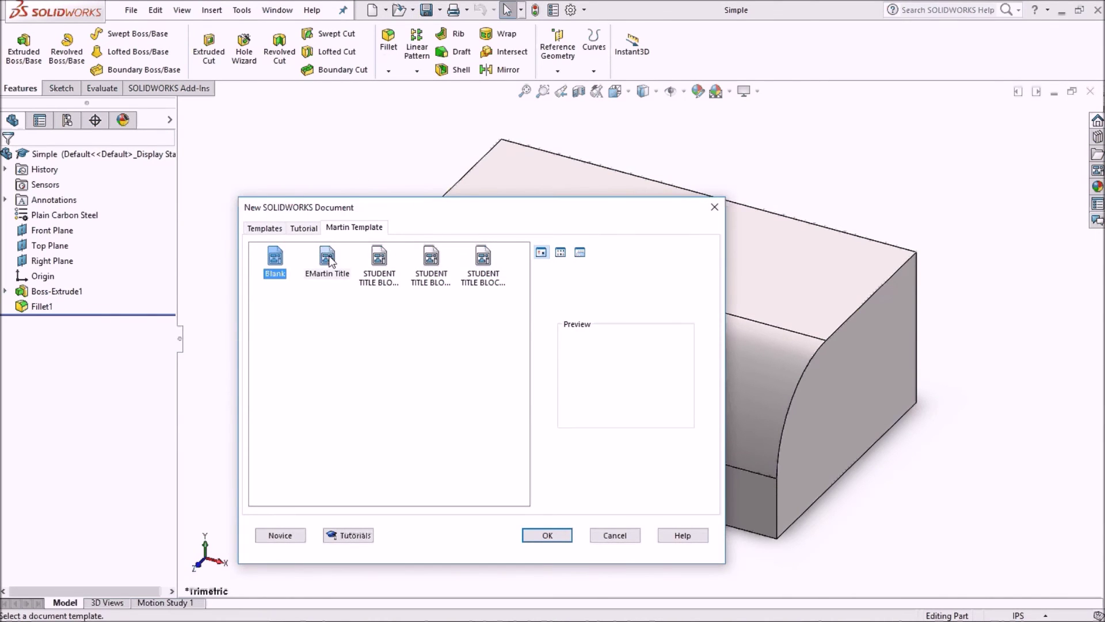
Create a drawing of Simple from the EMartin Title template with an isometric view of the block.
click(329, 258)
click(543, 536)
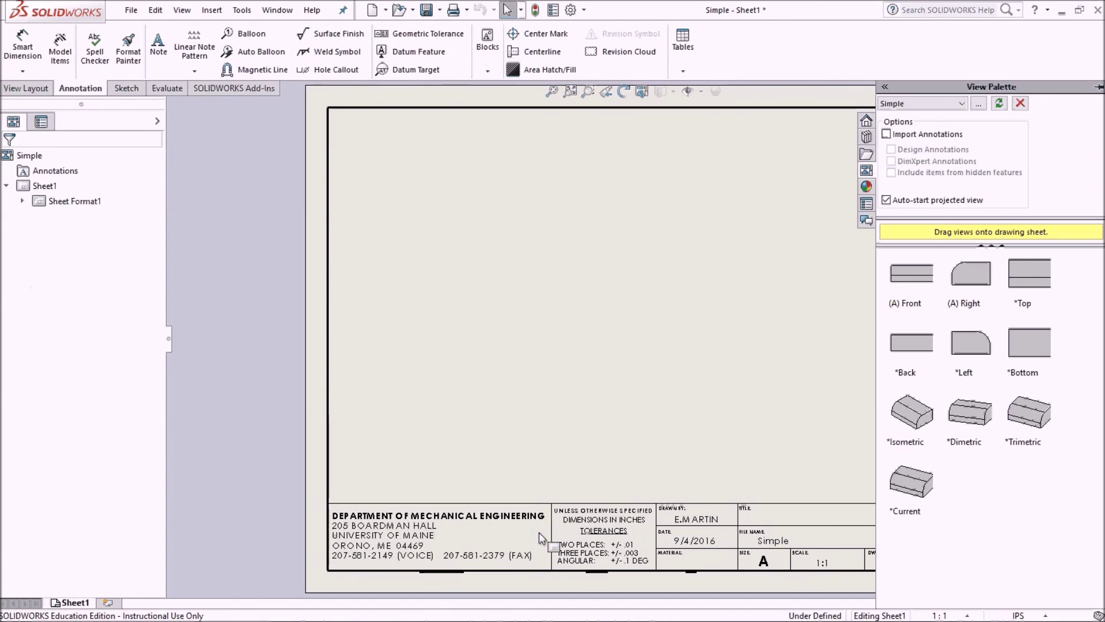
drag(911, 412, 678, 313)
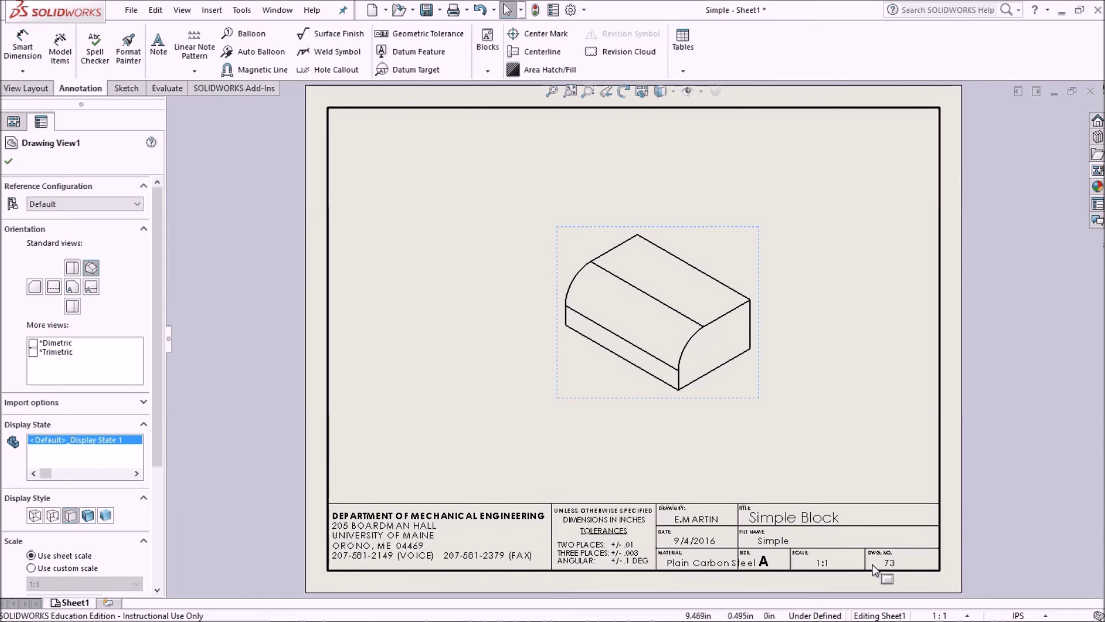
scroll(874, 570, down, 1)
scroll(872, 545, down, 1)
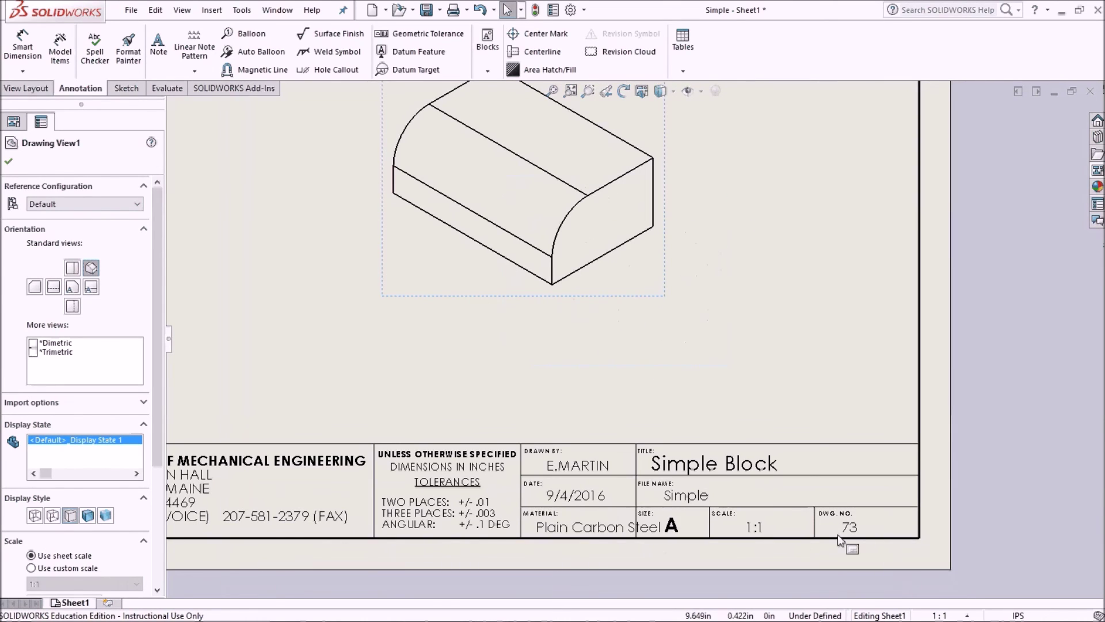
click(566, 531)
scroll(558, 333, down, 3)
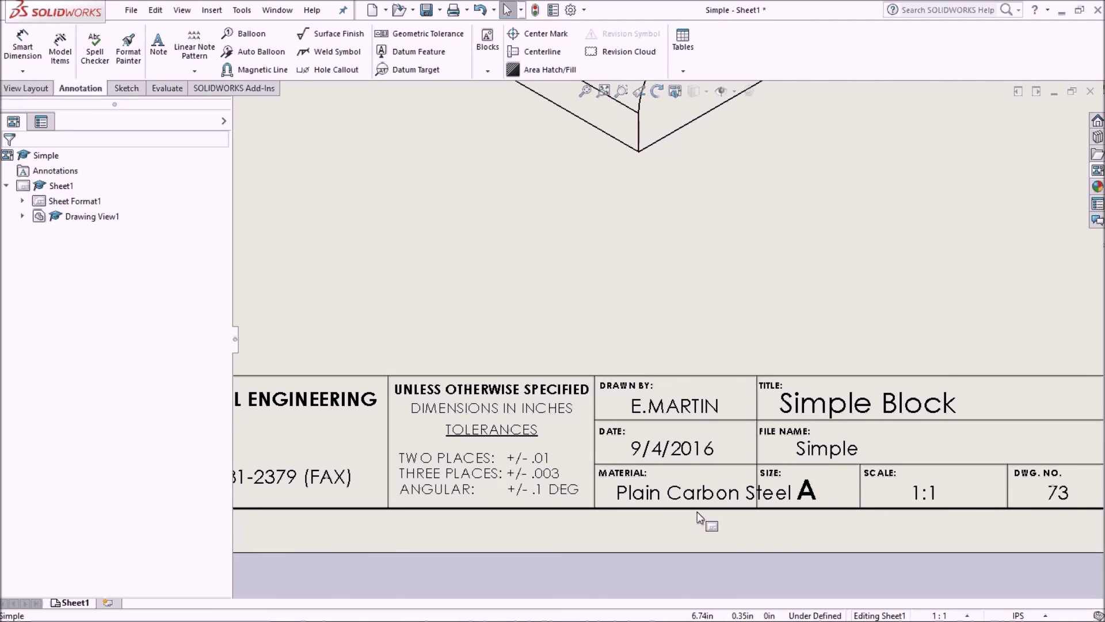
right_click(720, 296)
In the sheet format, resize the Plain Carbon Steel title block note to 3/32 in height.
click(755, 377)
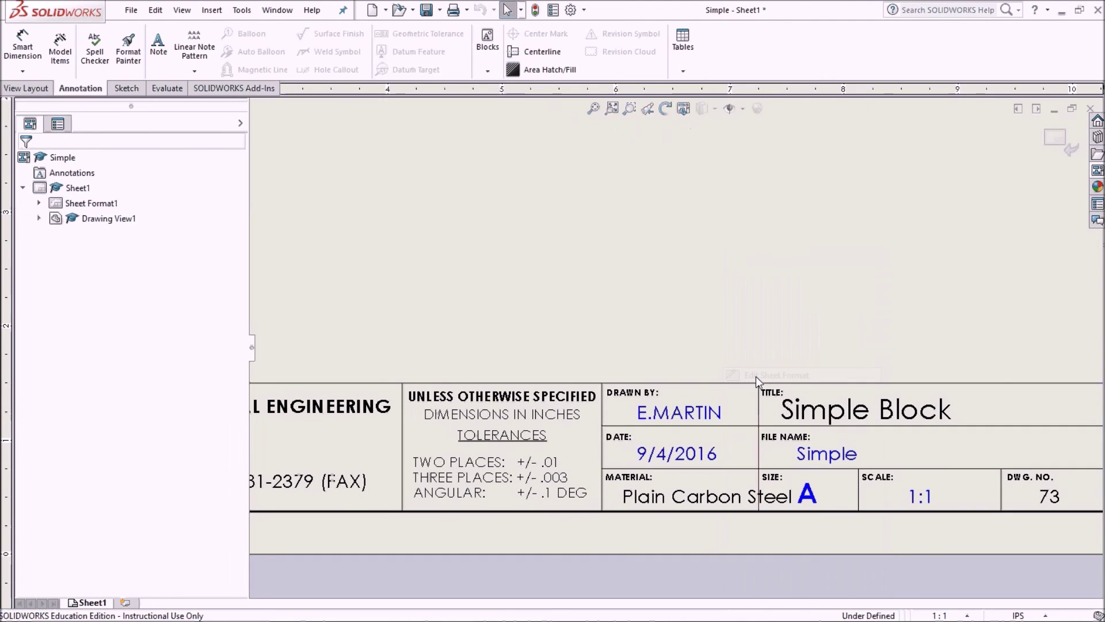
double_click(699, 499)
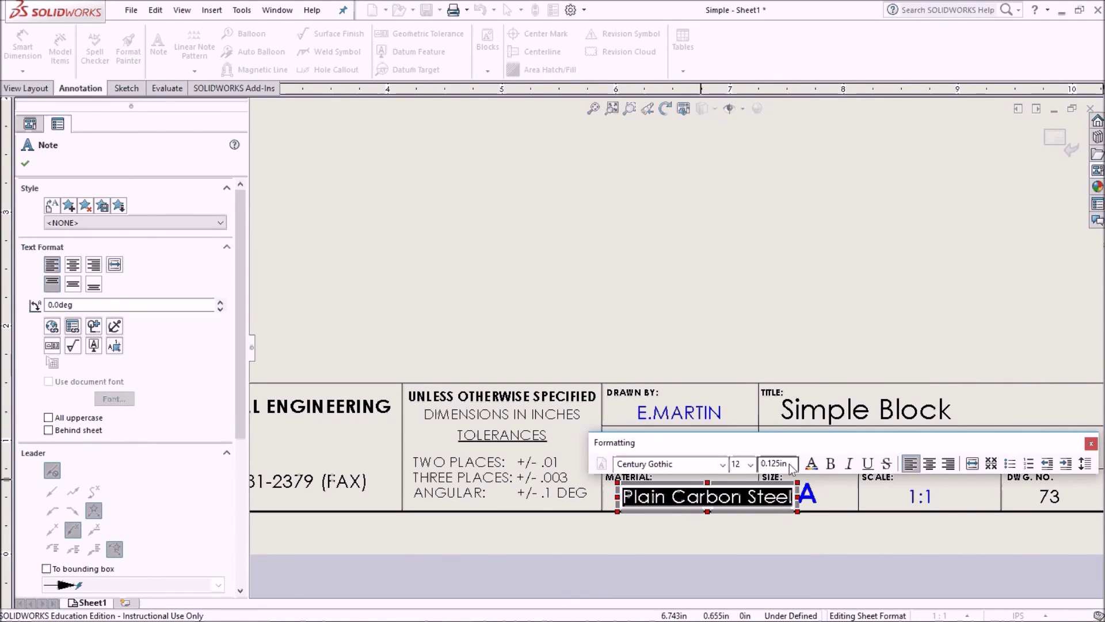
click(776, 464)
text(3)
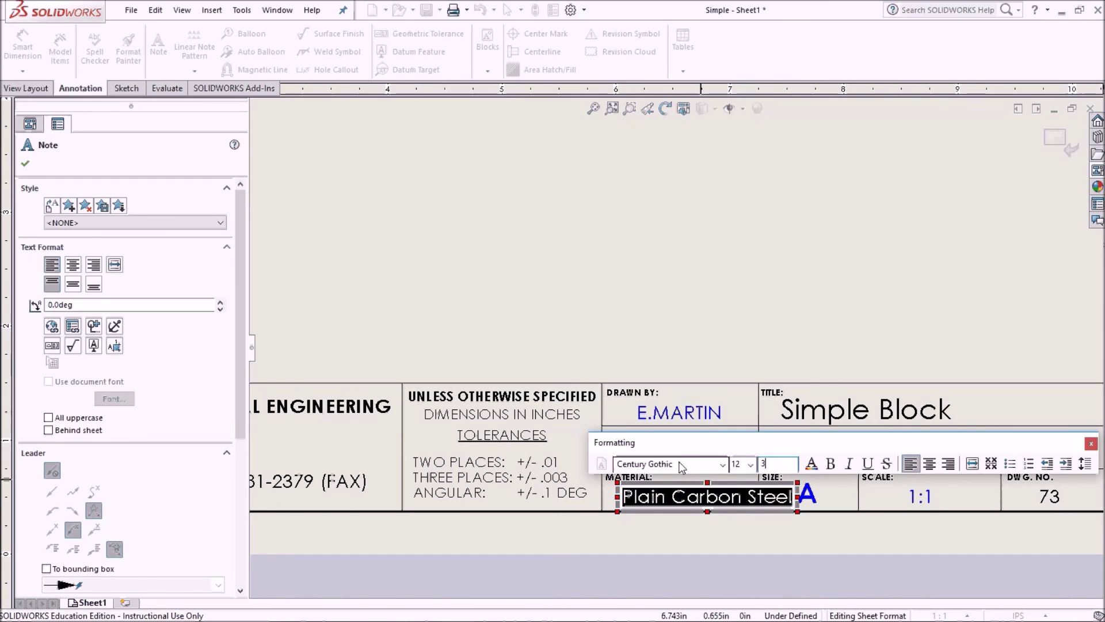
text(/32)
key(Return)
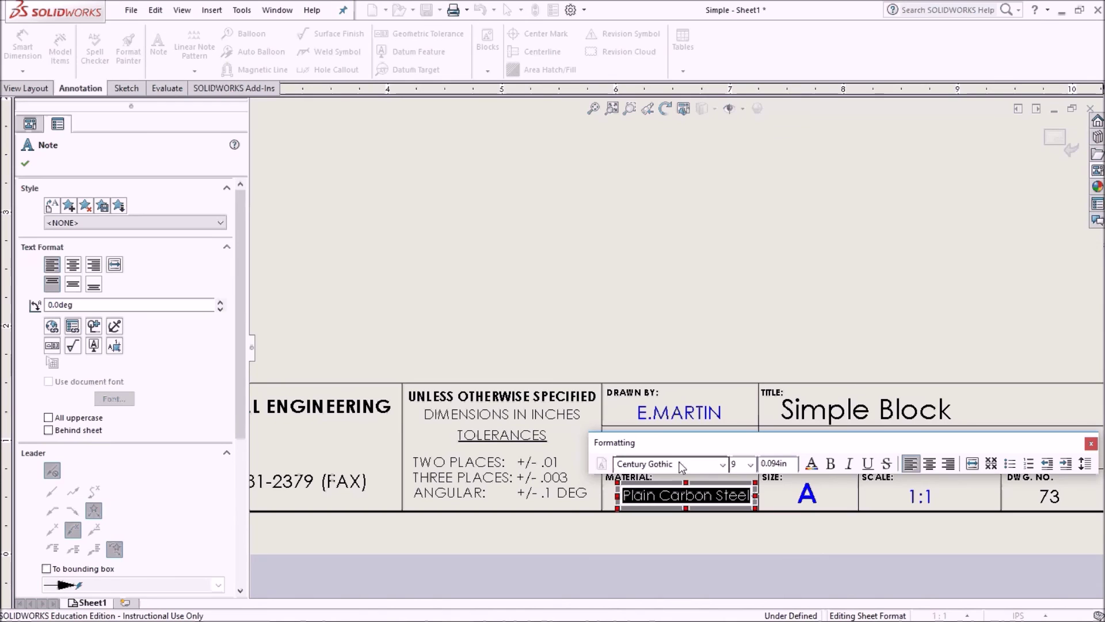
click(745, 351)
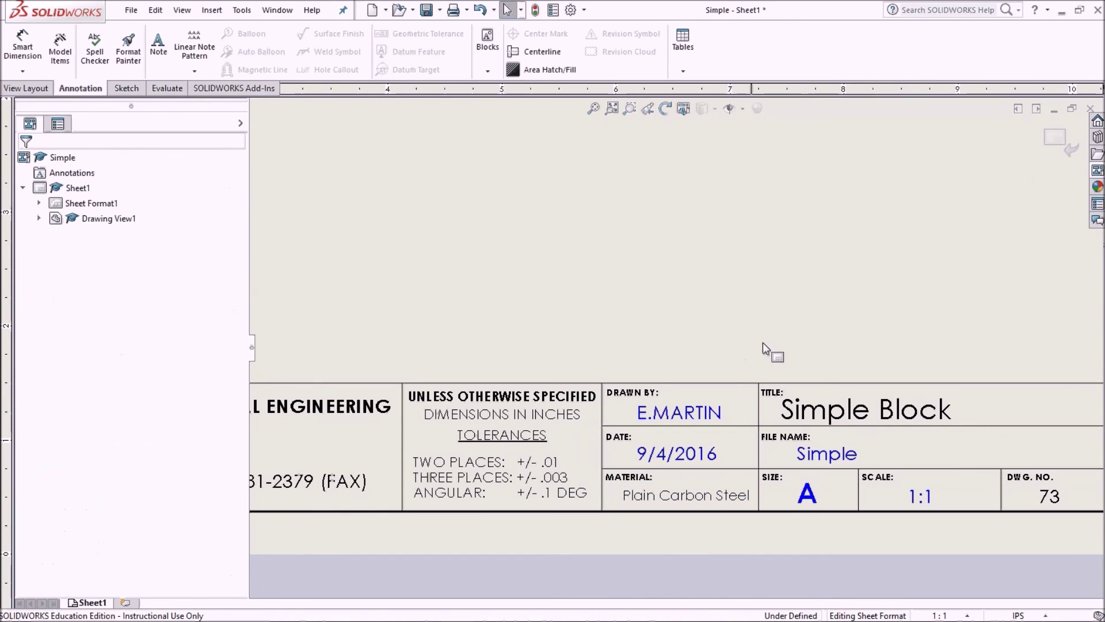
Return to the sheet, fit it in view, and save the drawing.
click(1054, 142)
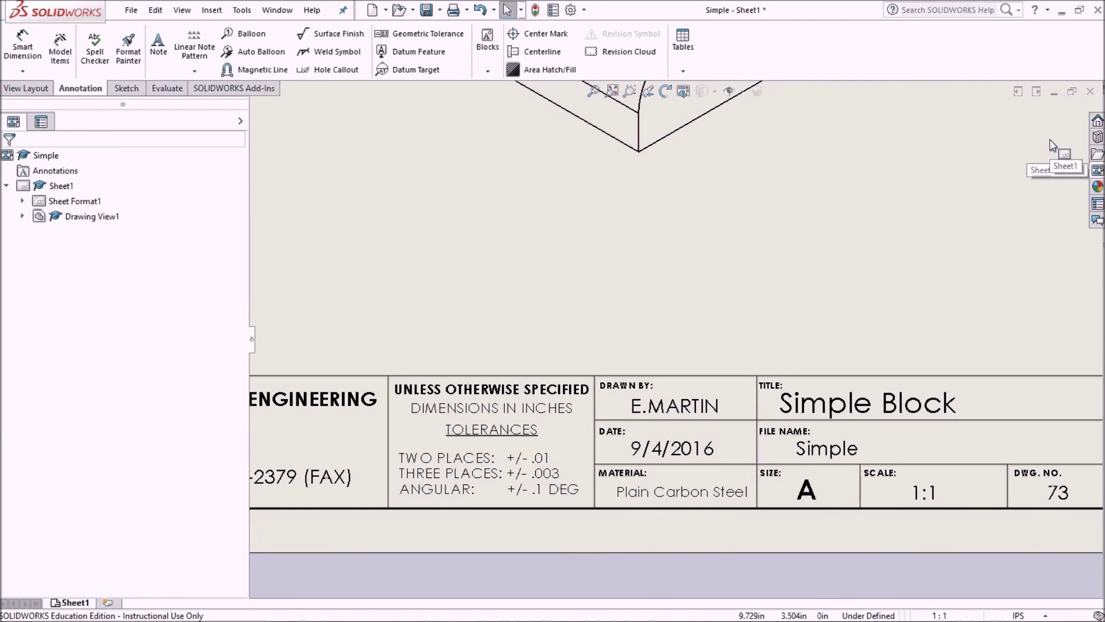
key(f)
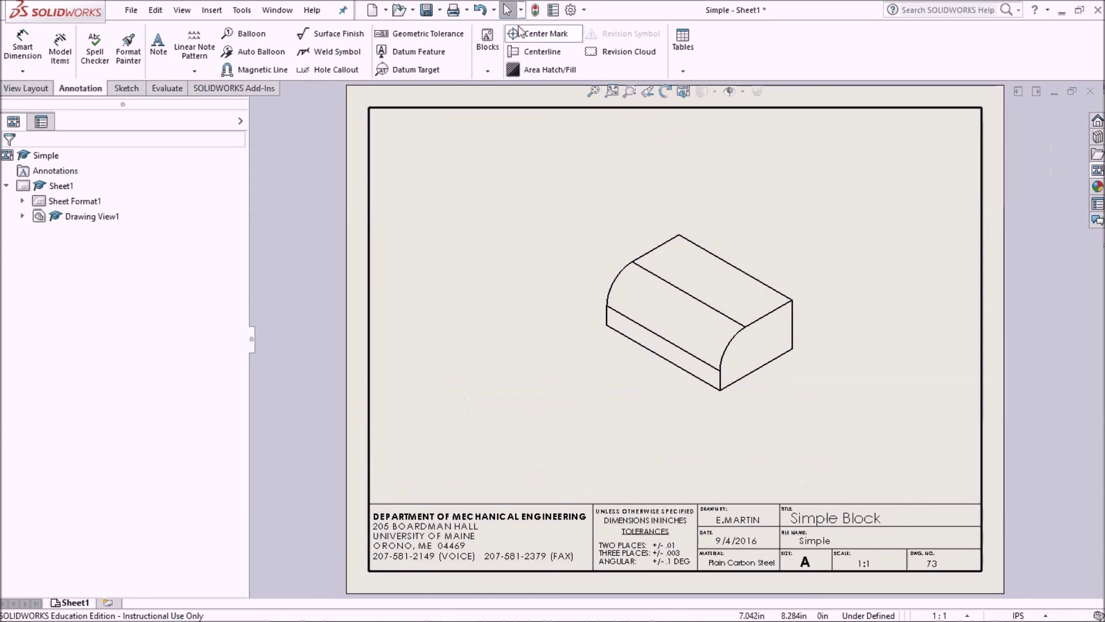
click(437, 15)
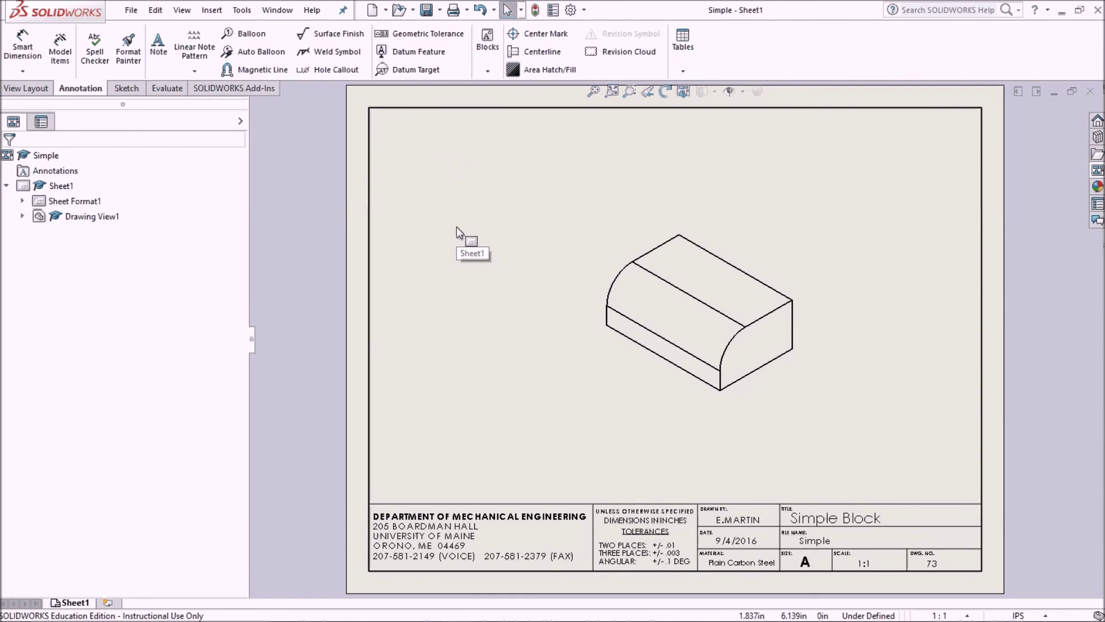